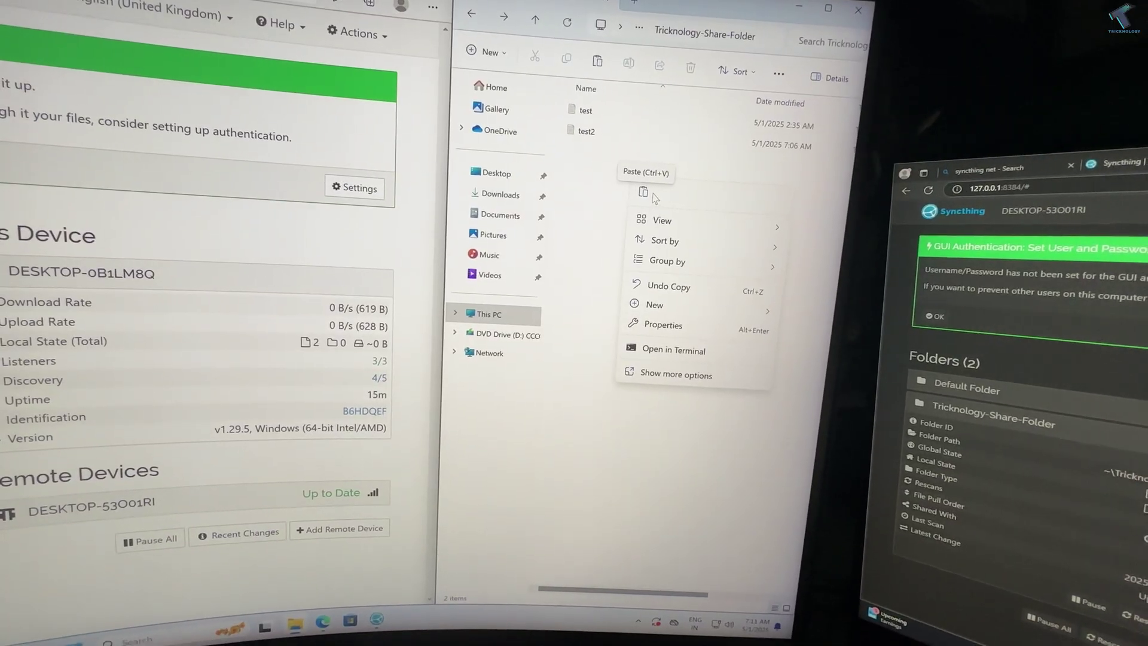
Step: Select PC-1's IPv4 address 192.168.0.48 in the ipconfig output, then launch Microsoft Edge
click(654, 198)
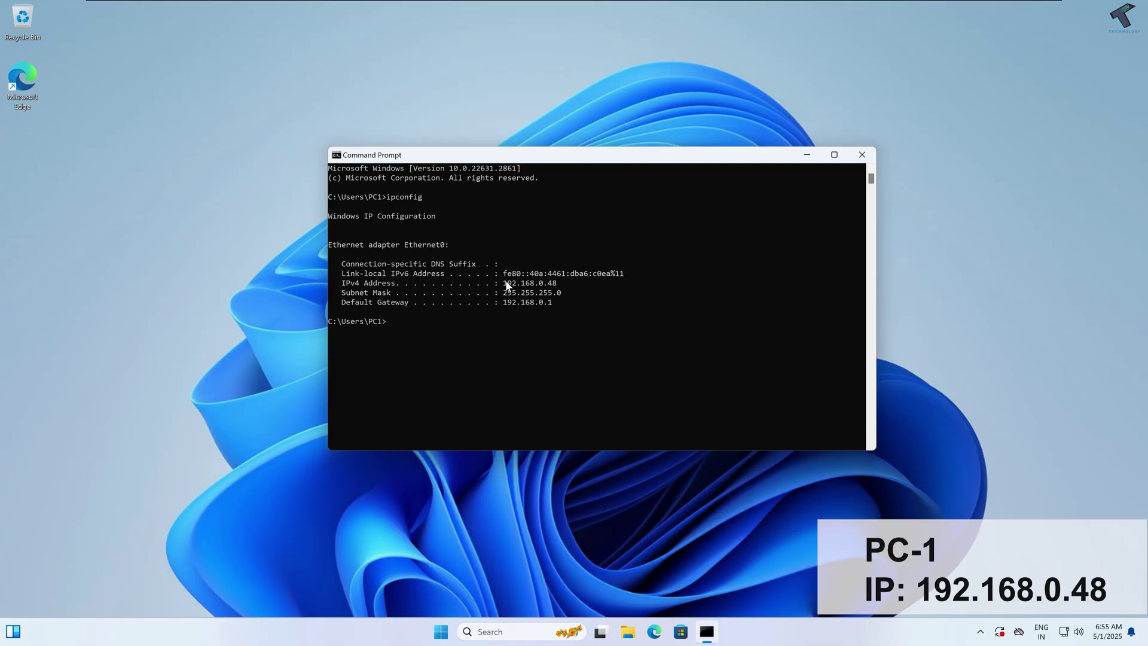
drag(502, 284, 550, 285)
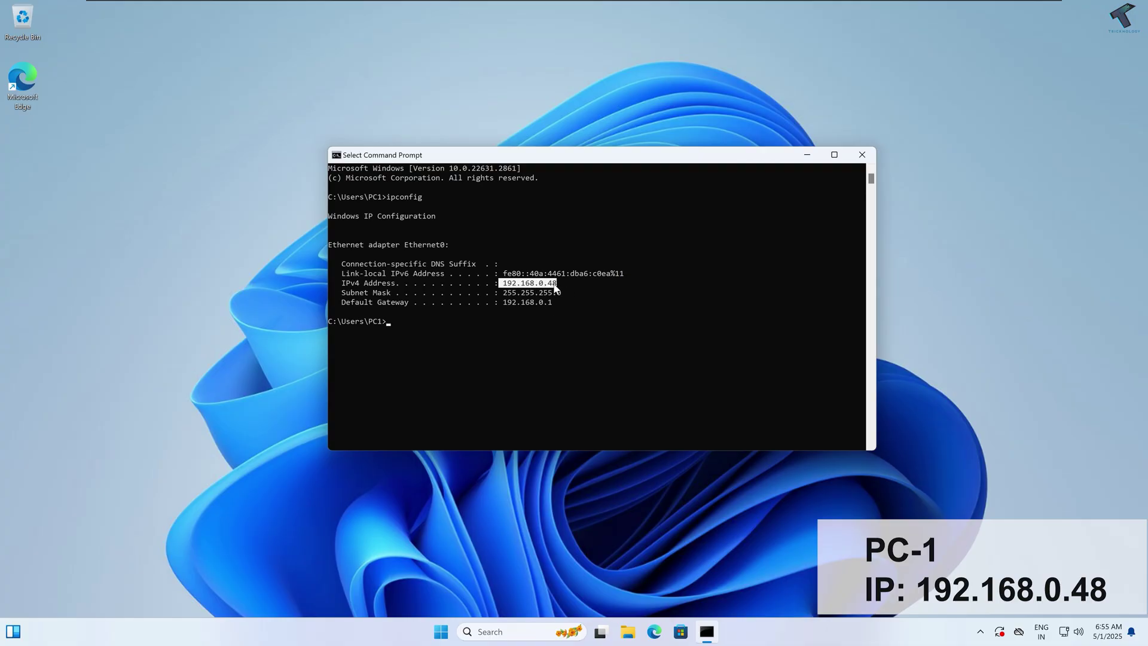
click(568, 285)
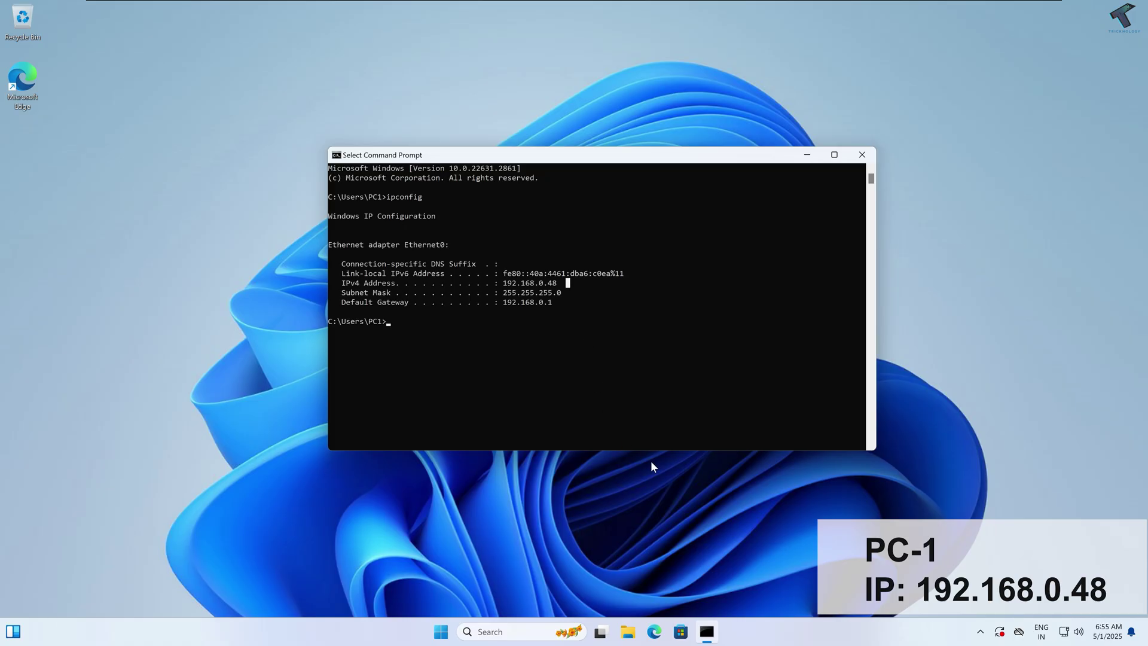
click(654, 632)
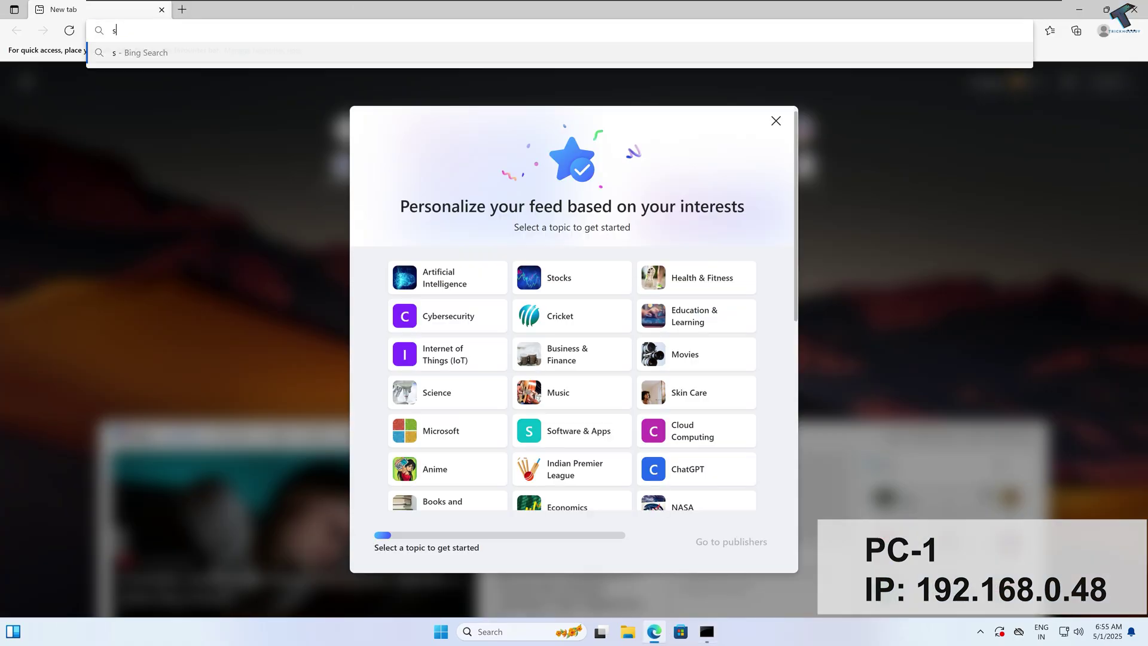
Step: Search for 'syncthing' and open the official syncthing.net website
text(syncthing net)
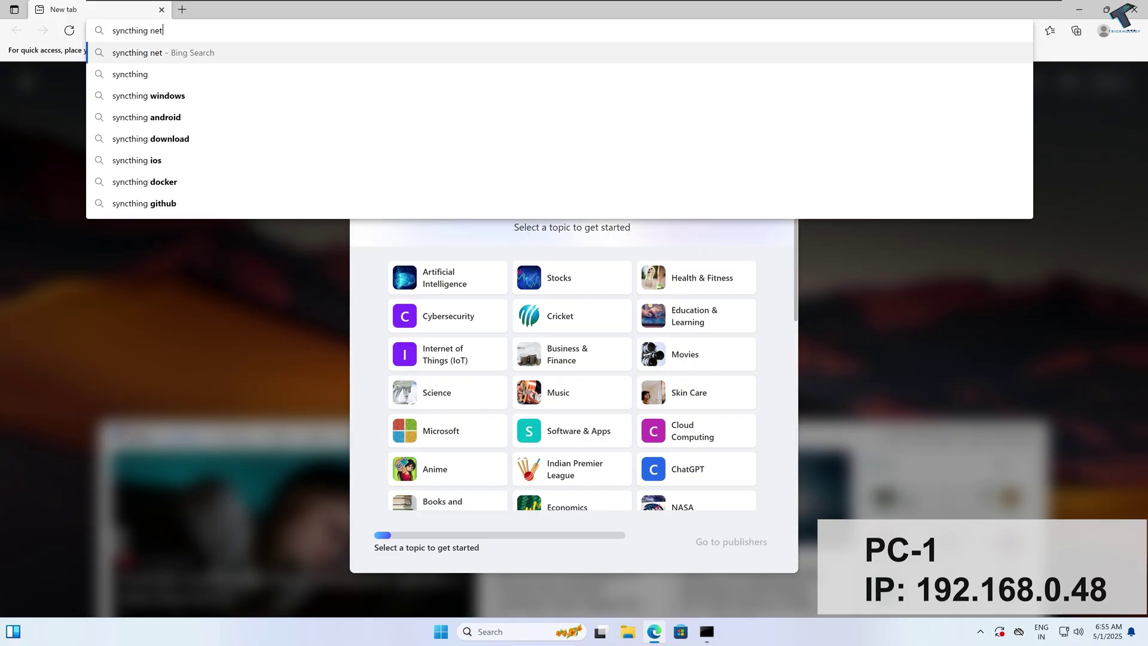
key(Return)
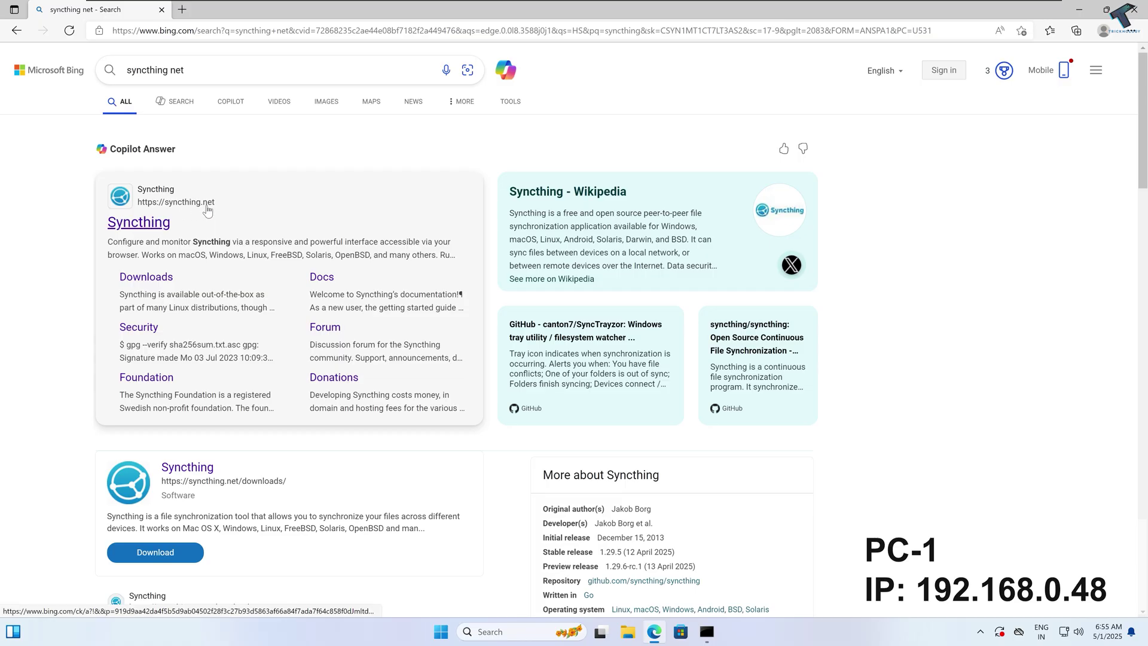
click(158, 223)
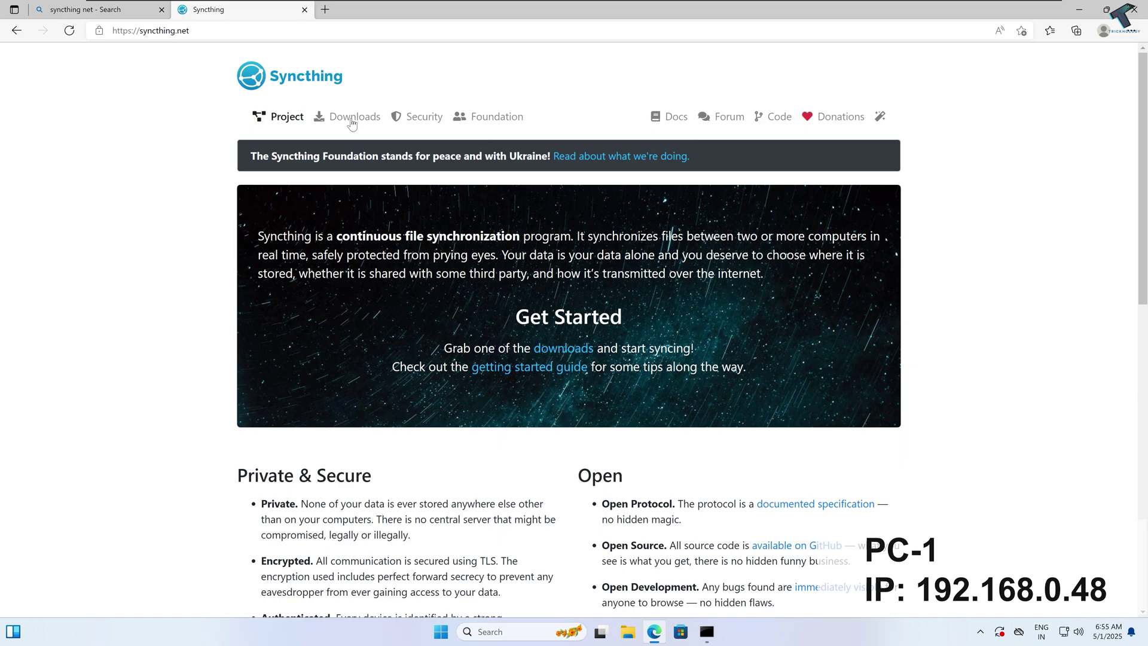
Step: From the Downloads page, download the Windows Intel/AMD (64-bit) Syncthing v1.29.5 zip
click(352, 117)
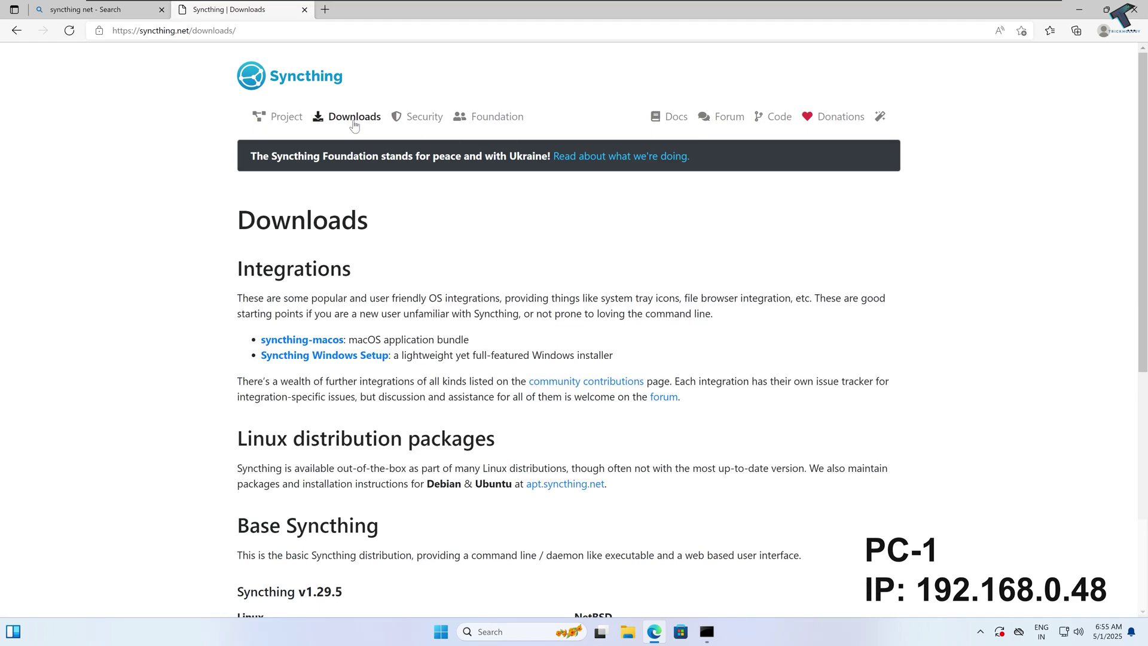
scroll(352, 231, down, 2)
scroll(351, 231, down, 5)
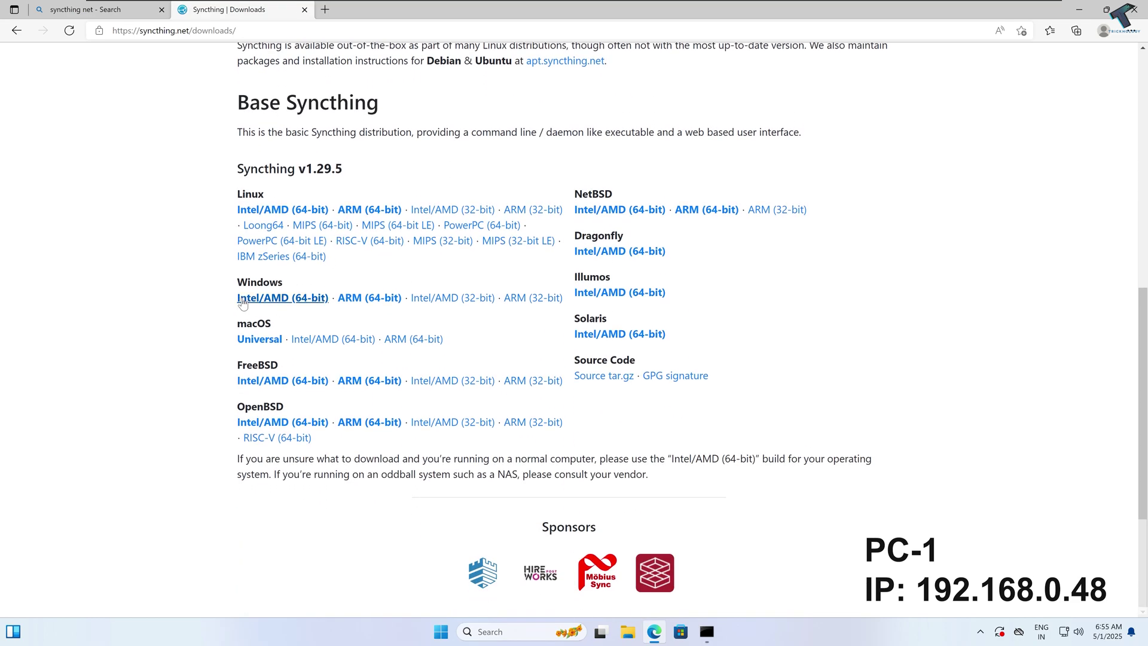
drag(237, 282, 327, 297)
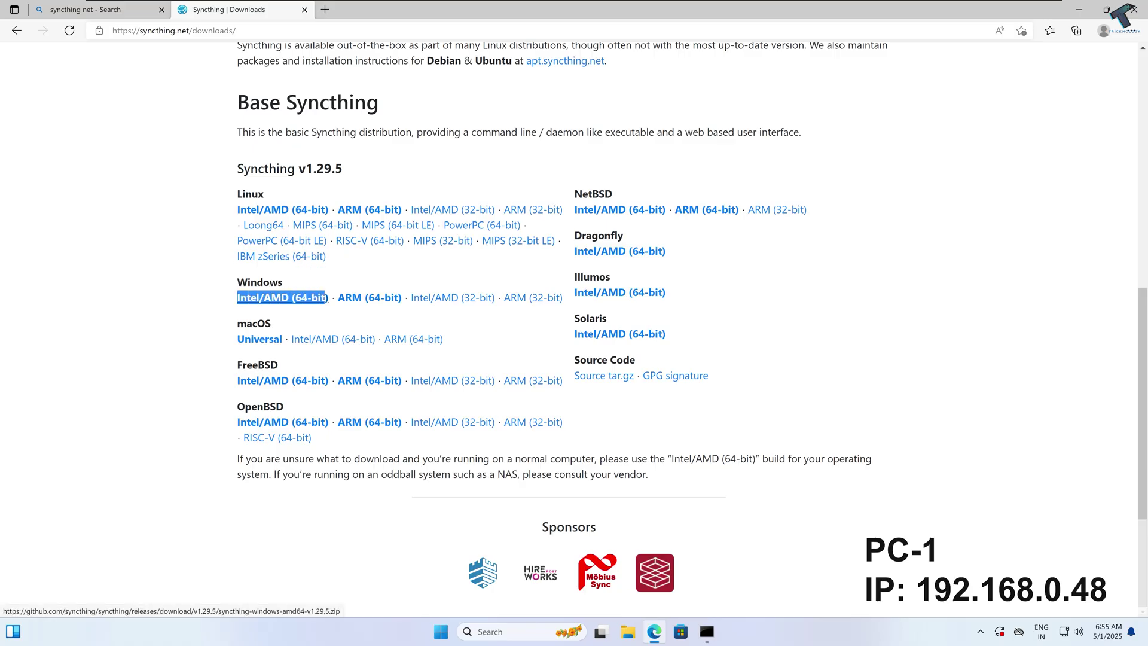
click(276, 302)
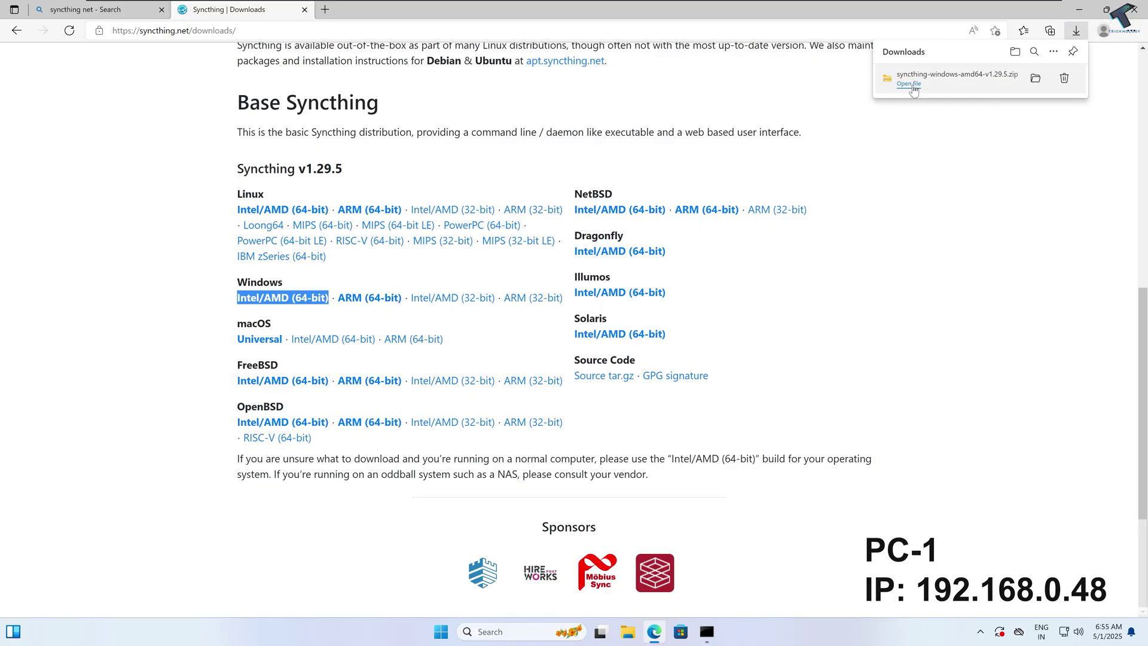
Step: Open the downloaded zip and copy the syncthing-windows-amd64-v1.29.5 folder onto the Desktop
click(1036, 81)
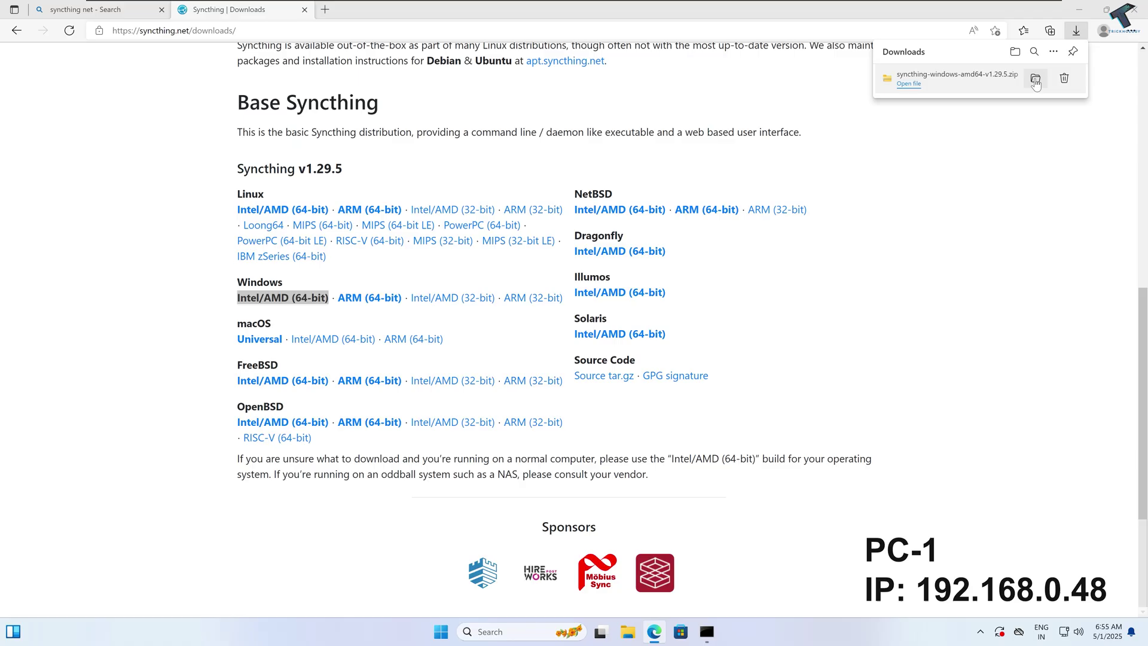
click(1081, 12)
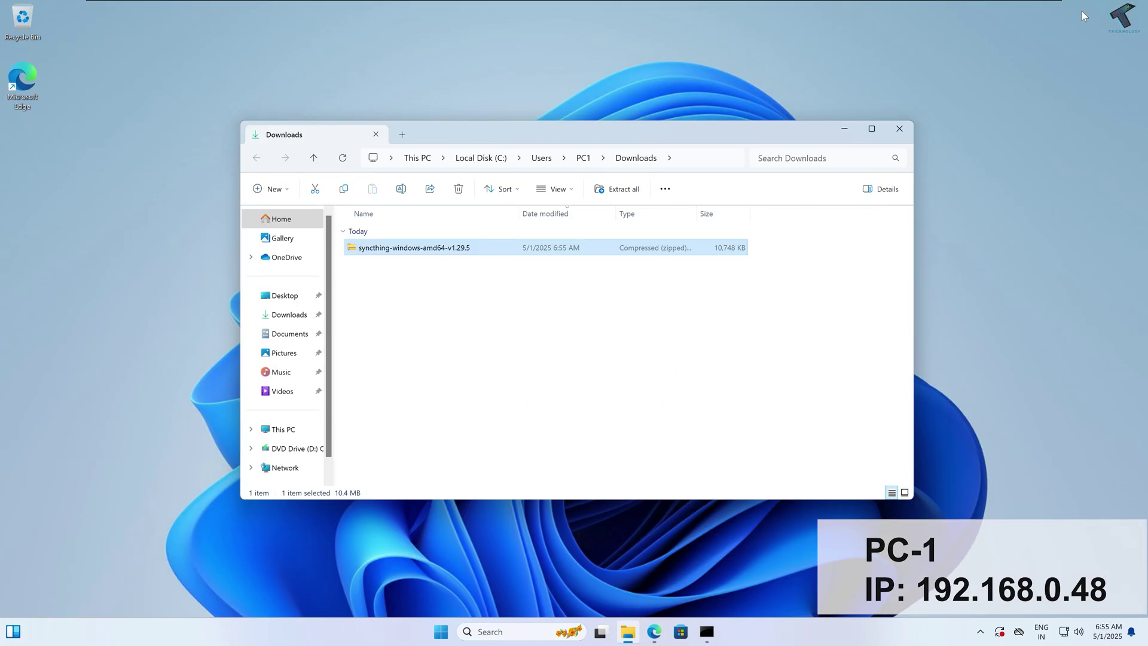
double_click(448, 251)
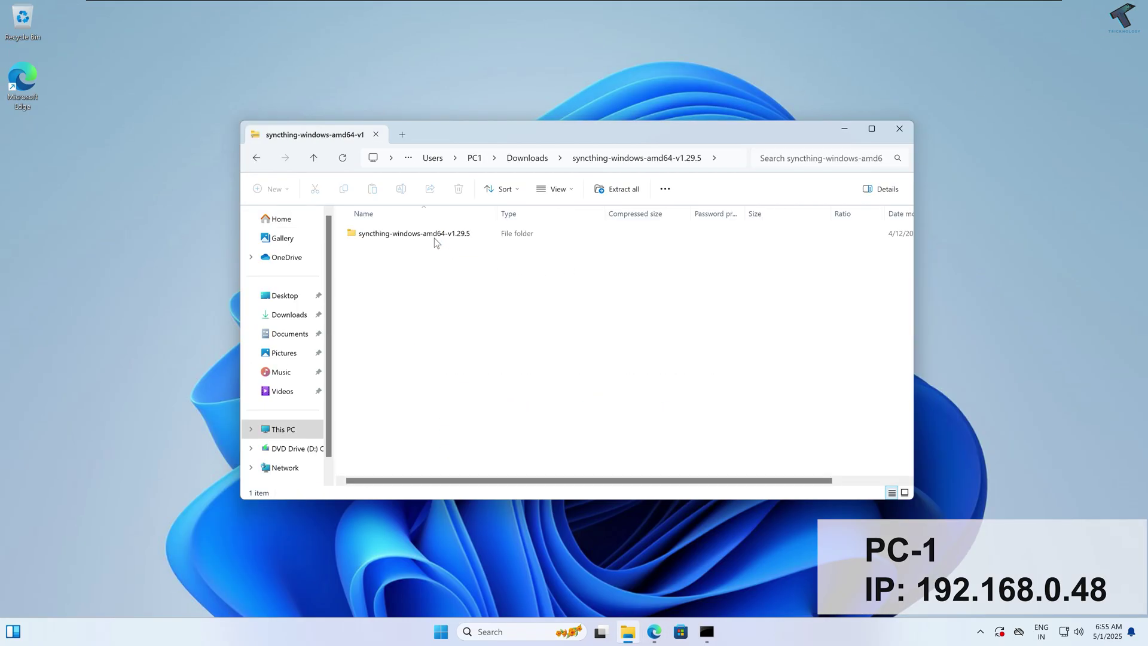
click(436, 241)
drag(394, 239, 275, 301)
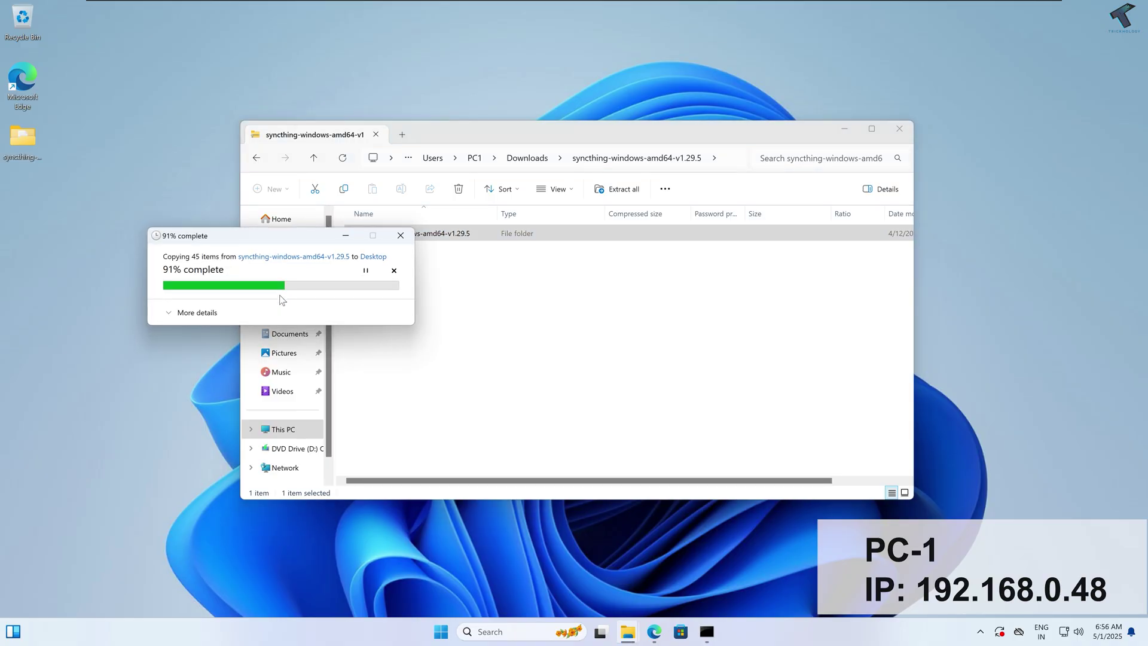
Step: Close Explorer and Command Prompt, run syncthing.exe from the Desktop folder, and always open it in Edge
click(25, 162)
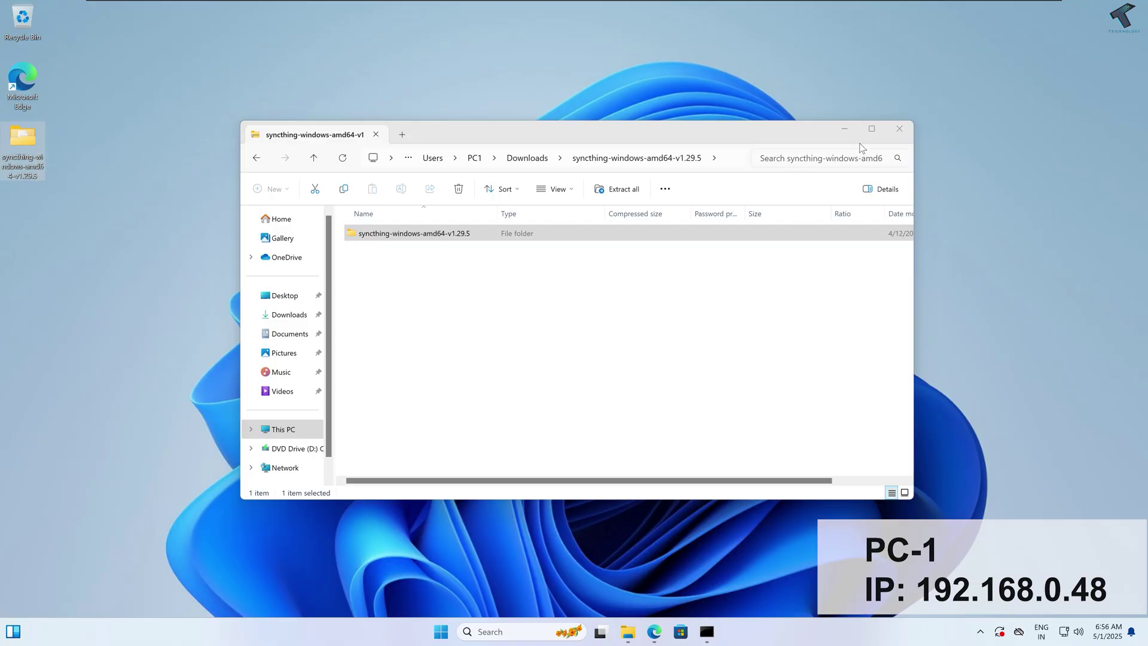
click(899, 128)
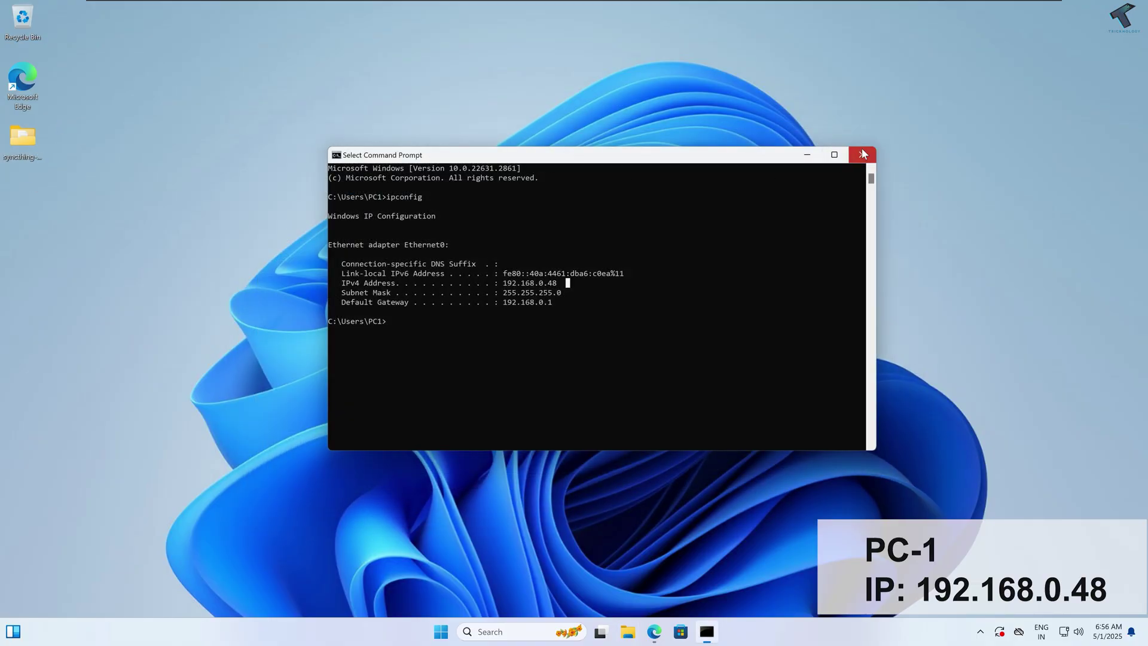
click(861, 154)
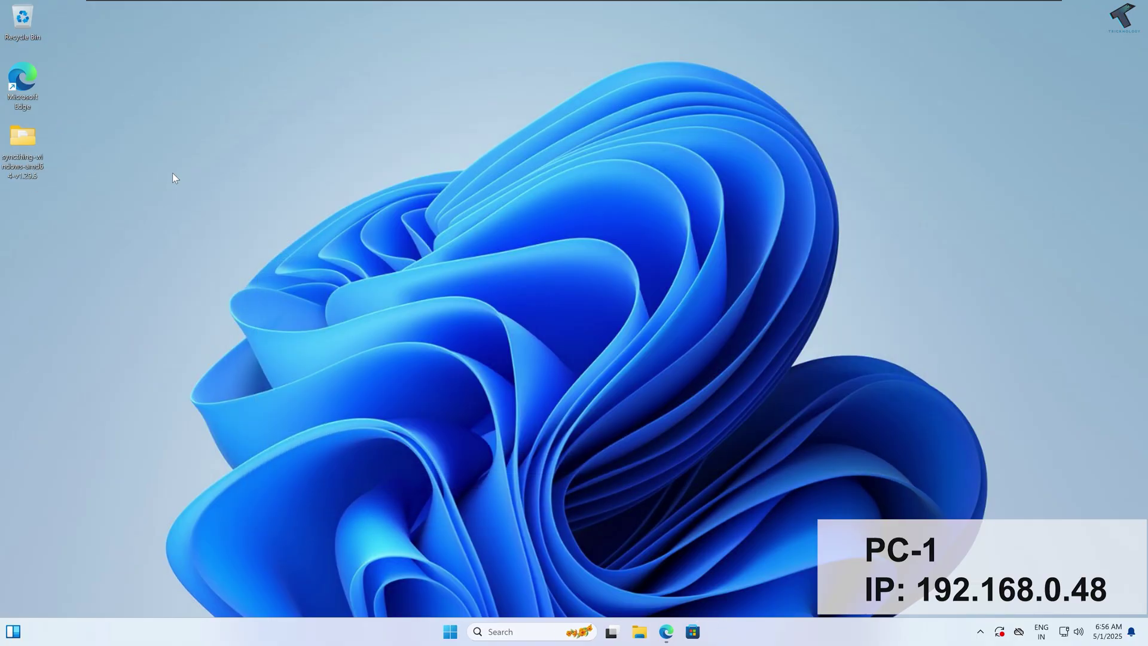
double_click(29, 139)
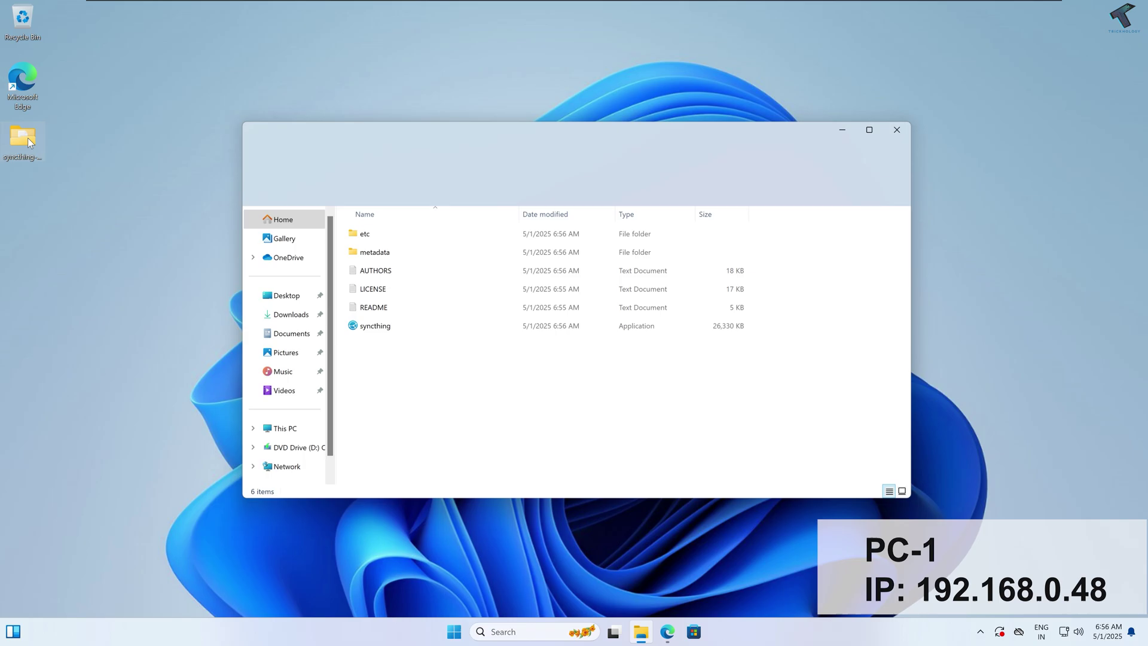
click(376, 327)
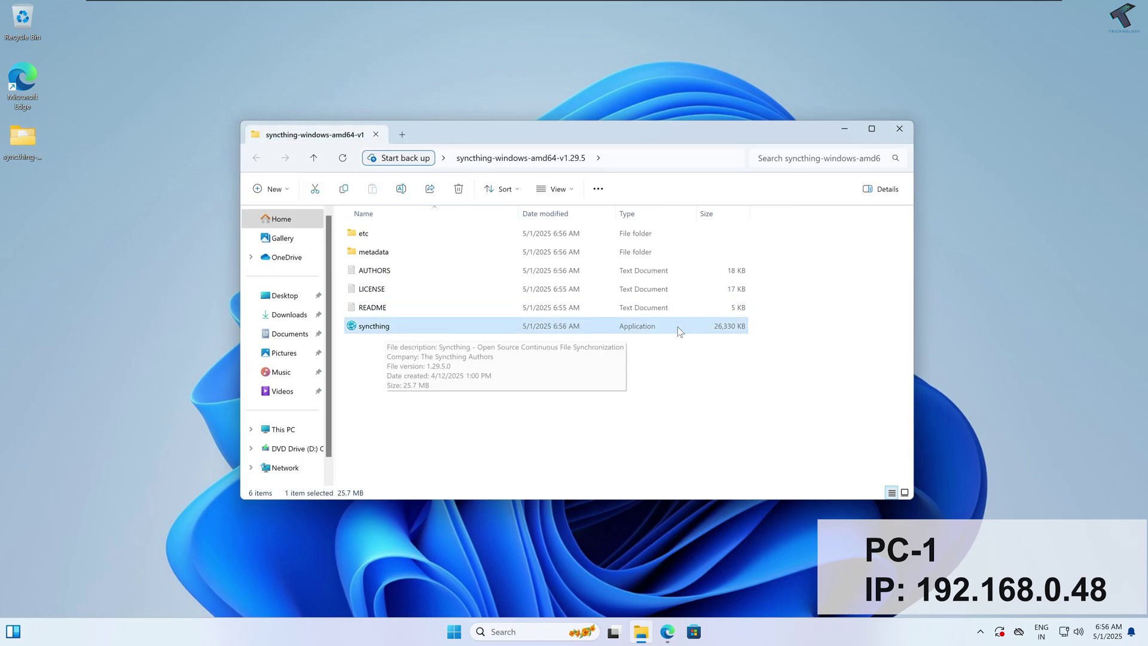
double_click(385, 329)
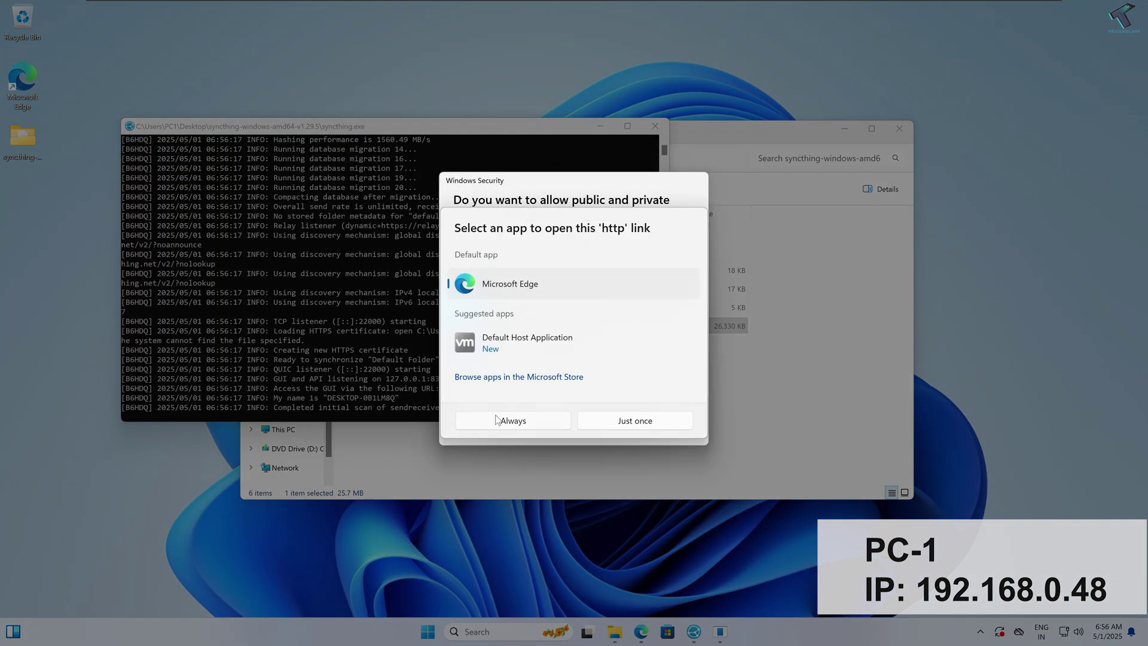
click(527, 422)
Step: Allow Syncthing through the Windows firewall and answer No to anonymous usage reporting
click(527, 423)
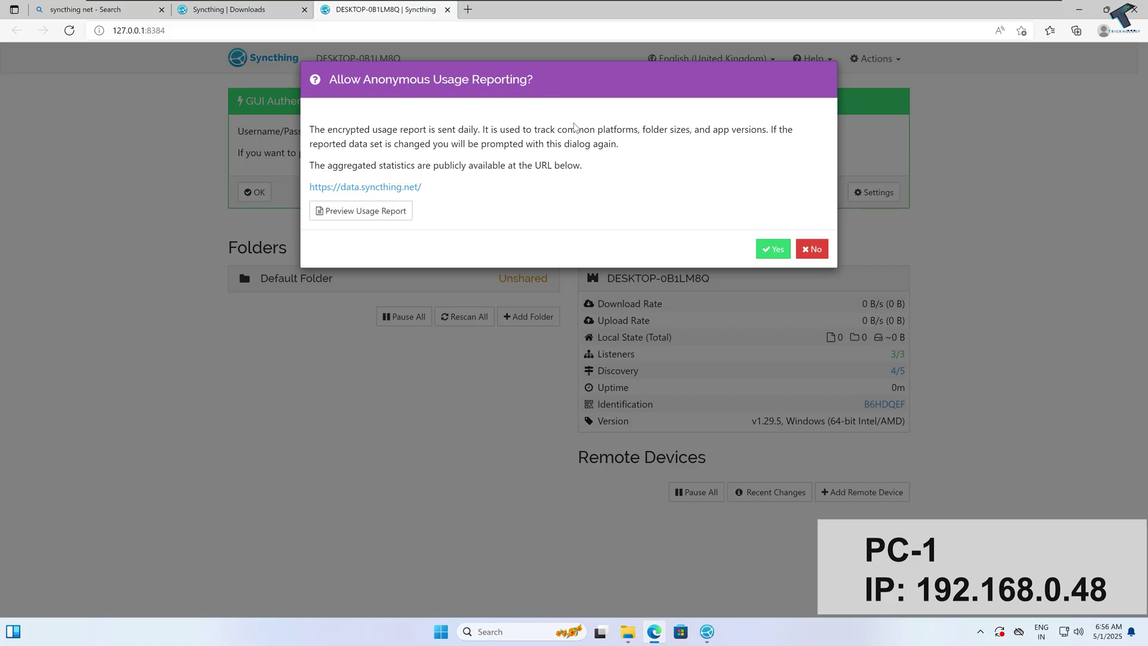
click(813, 250)
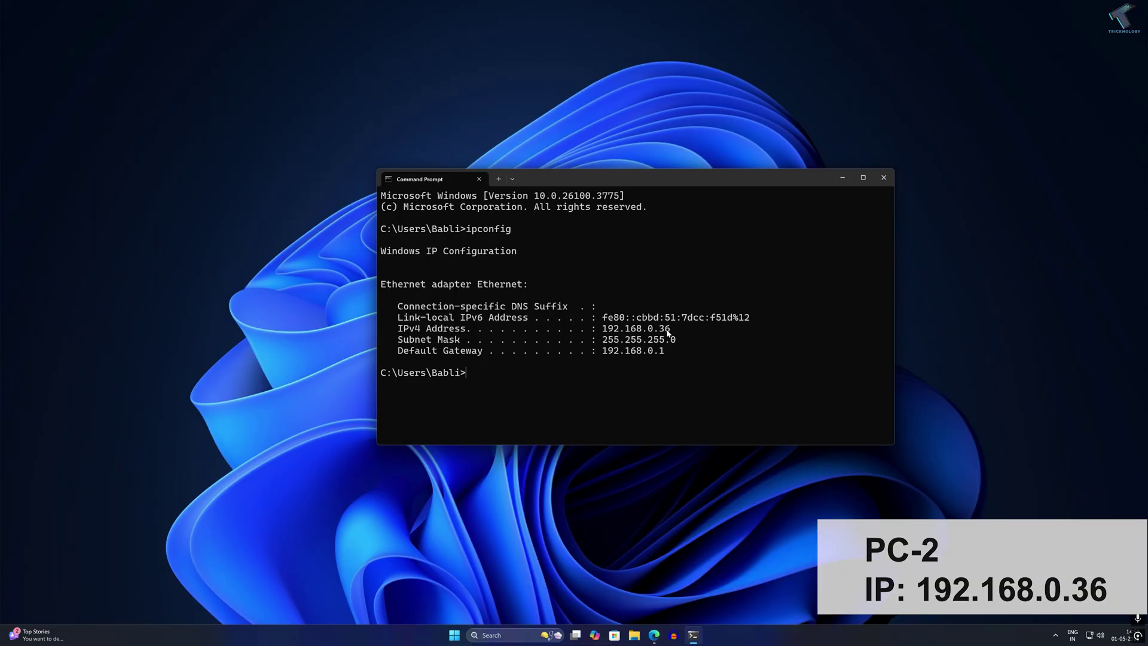
Step: Copy PC-2's IPv4 address 192.168.0.36 from ipconfig, then close Command Prompt
drag(670, 329, 603, 331)
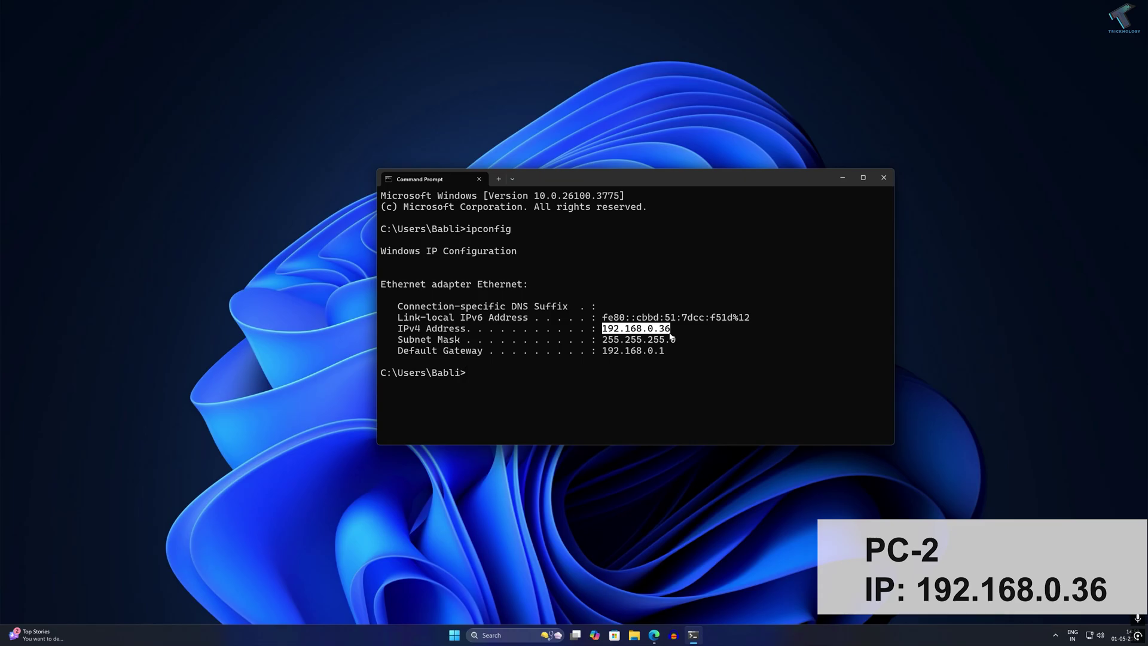
key(ctrl+c)
click(884, 177)
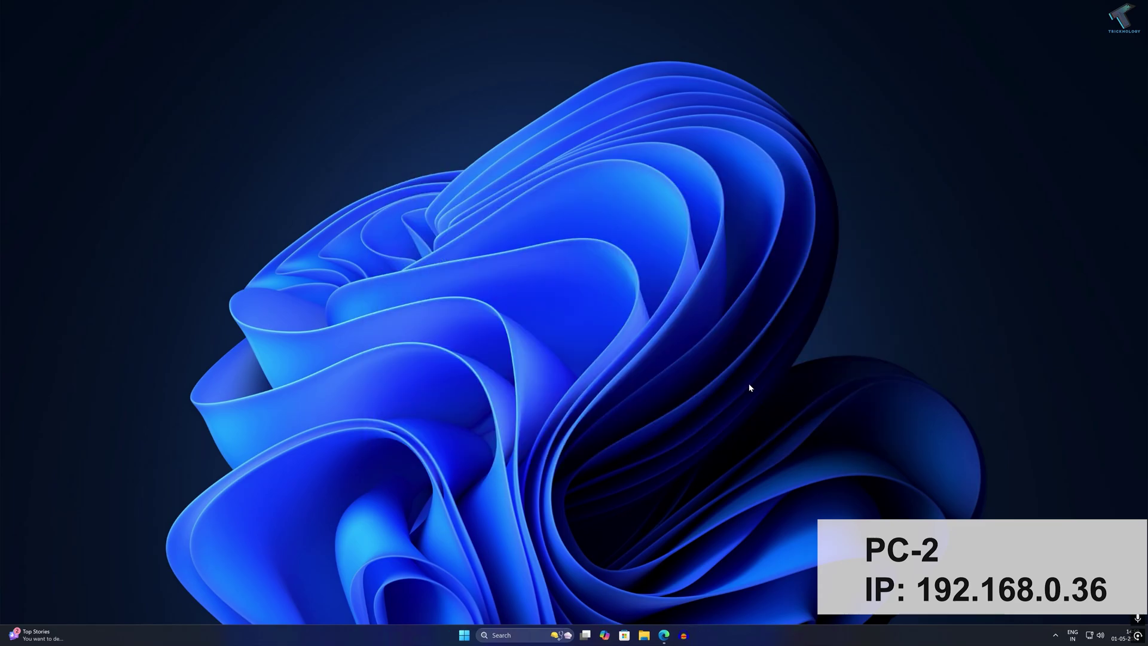
Step: On PC-2, download the Windows Intel/AMD 64-bit Syncthing build from syncthing.net
click(665, 634)
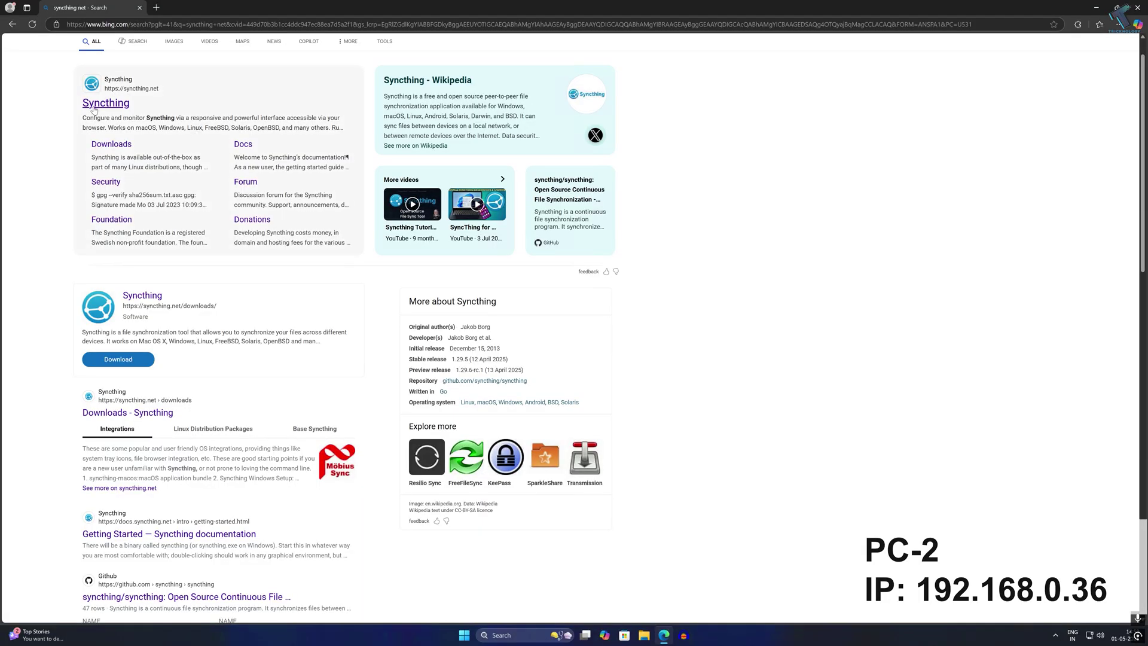
click(113, 183)
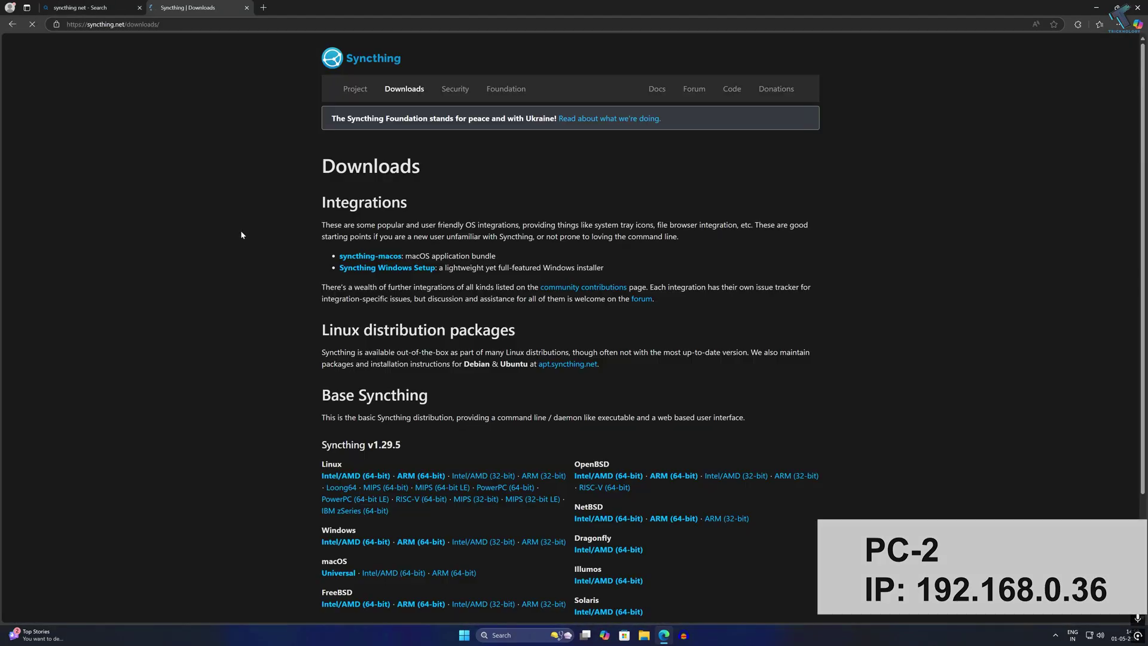
scroll(418, 124, down, 3)
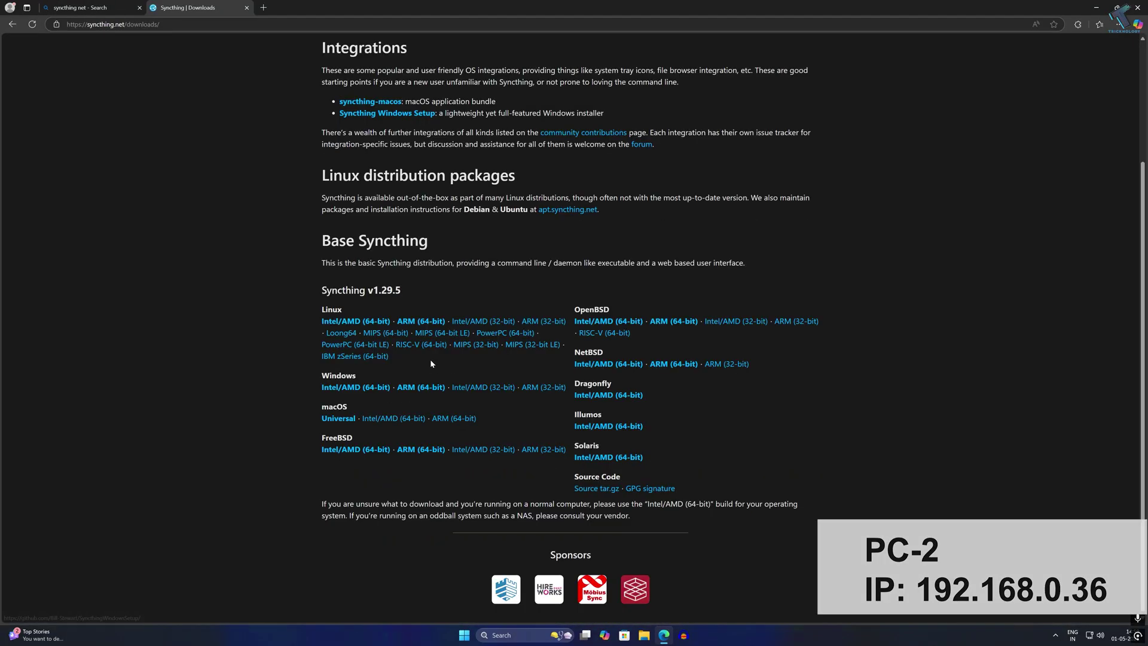
click(362, 388)
Step: Open the zip, open the extracted folder on the Desktop, launch syncthing.exe, and decline usage reporting
click(1054, 42)
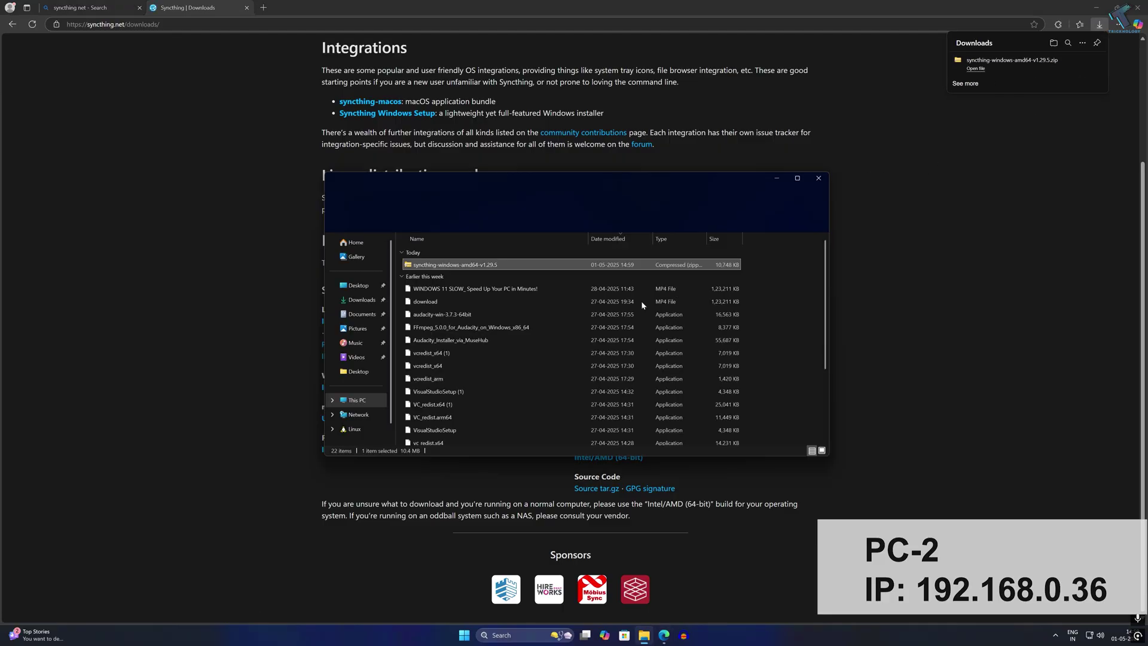
double_click(476, 268)
double_click(530, 243)
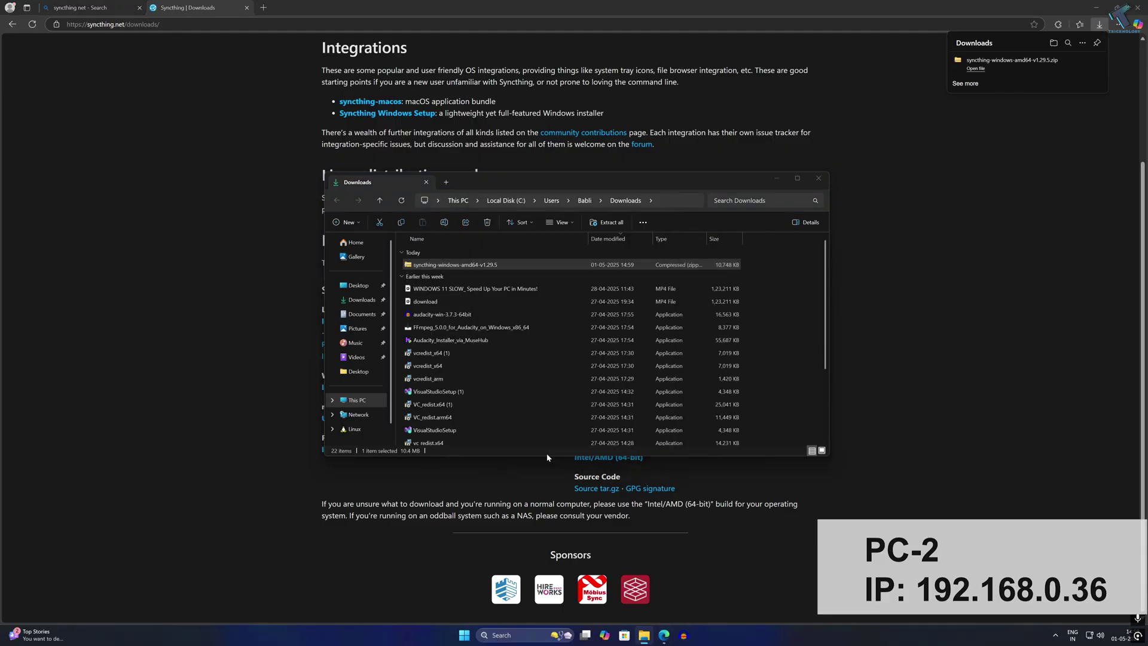
click(378, 297)
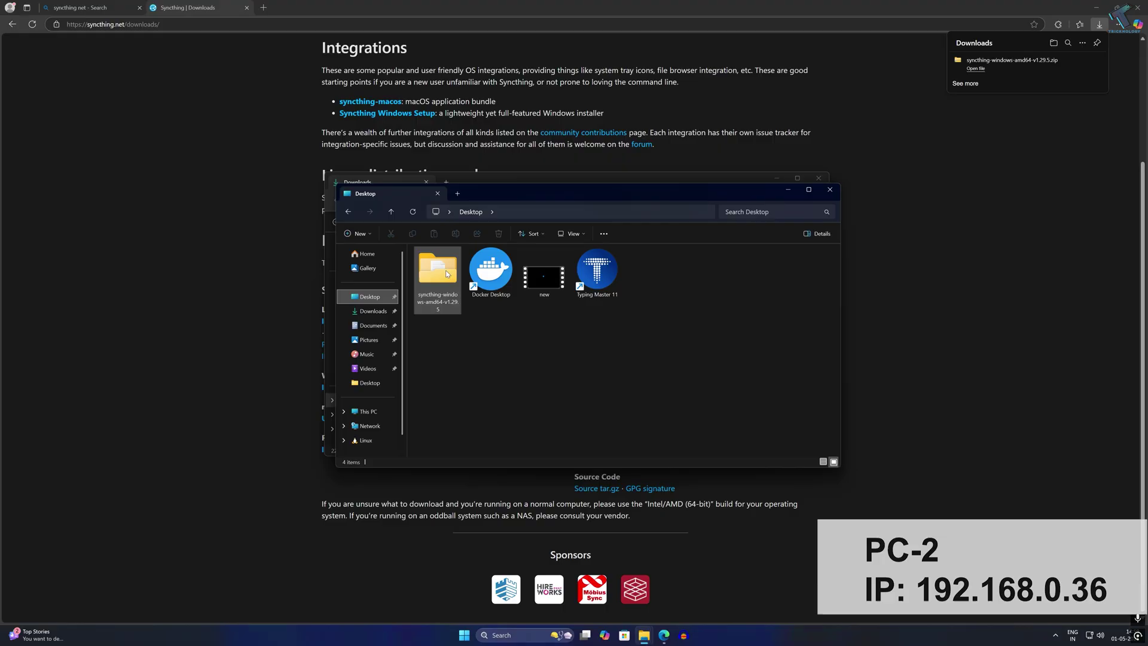
double_click(435, 278)
double_click(436, 330)
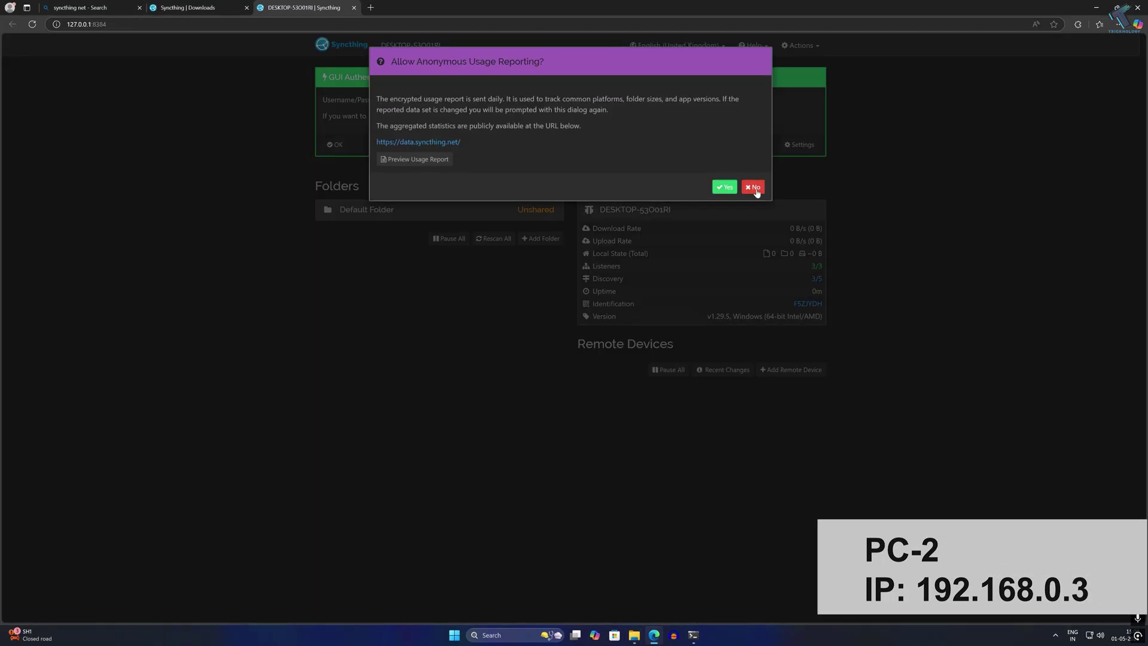
click(757, 186)
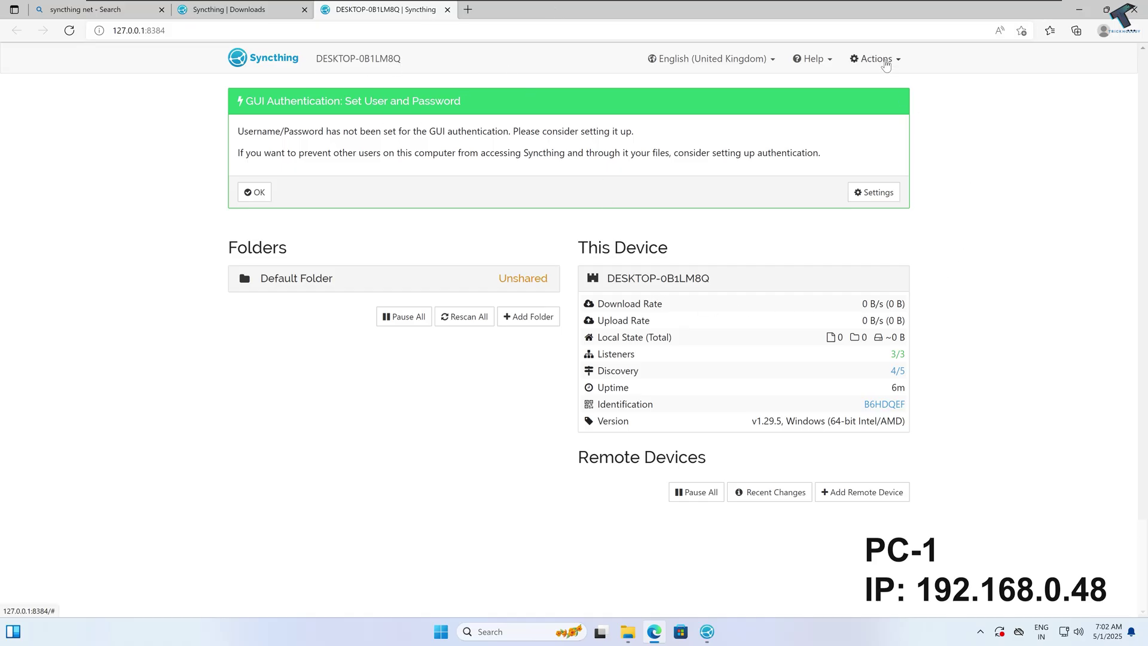
Step: Use Actions > Show ID to display PC-1's device ID and QR code, and select the full ID
click(901, 66)
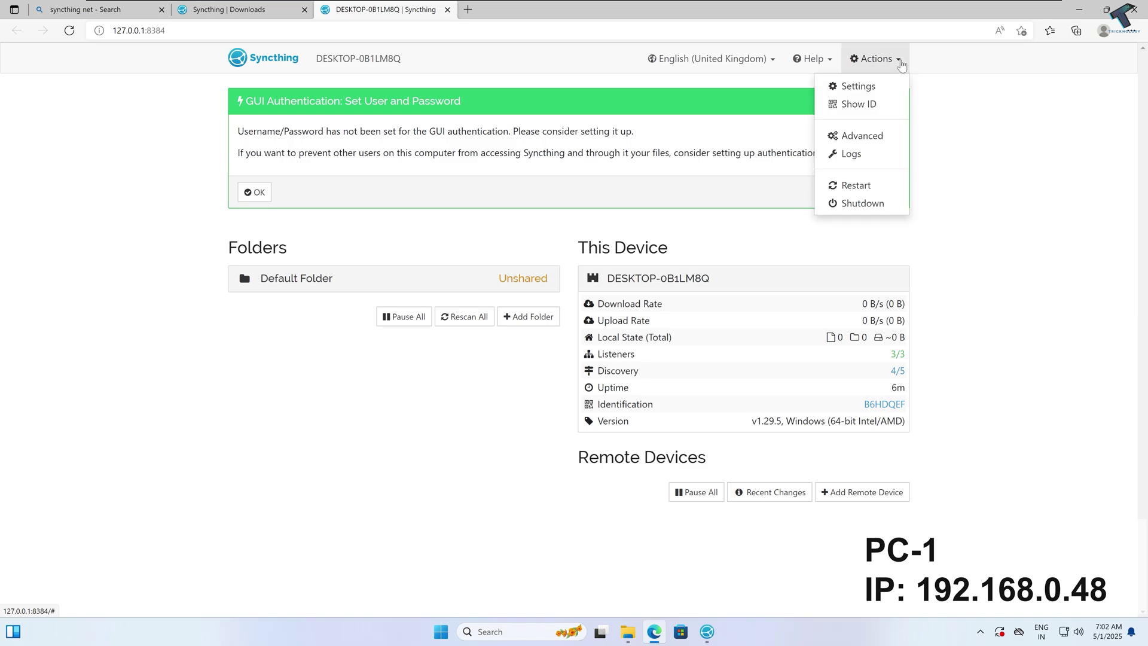
click(875, 106)
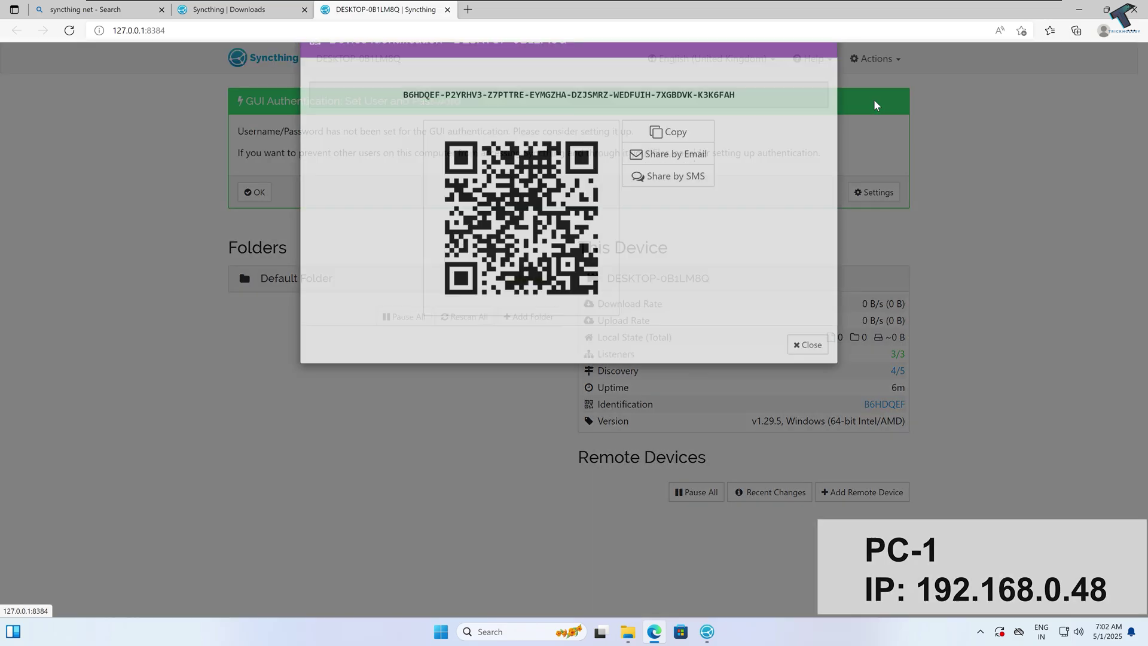
drag(403, 135, 652, 142)
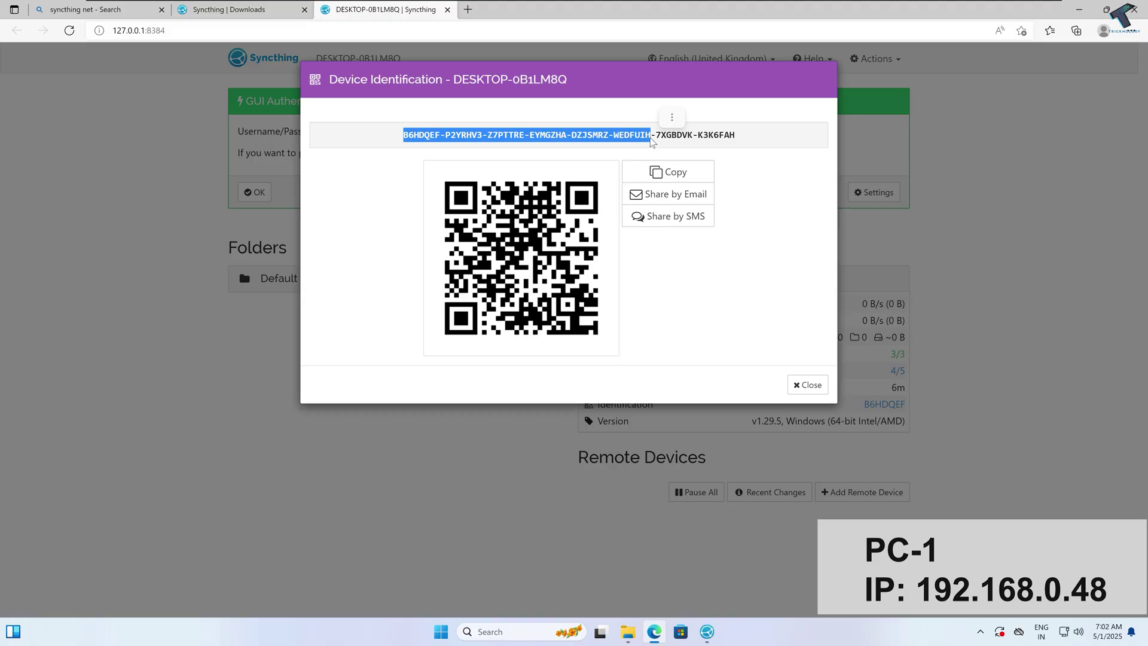
triple_click(660, 143)
click(546, 146)
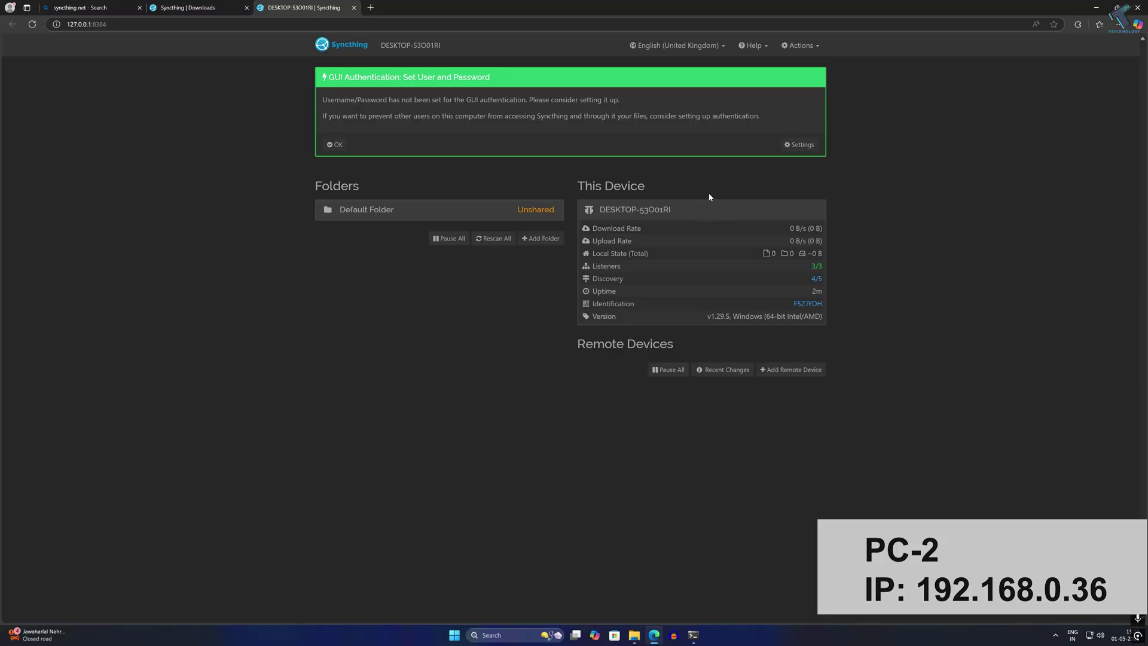
Step: Add the suggested nearby device ID as a remote device named PC1 and save it
click(800, 377)
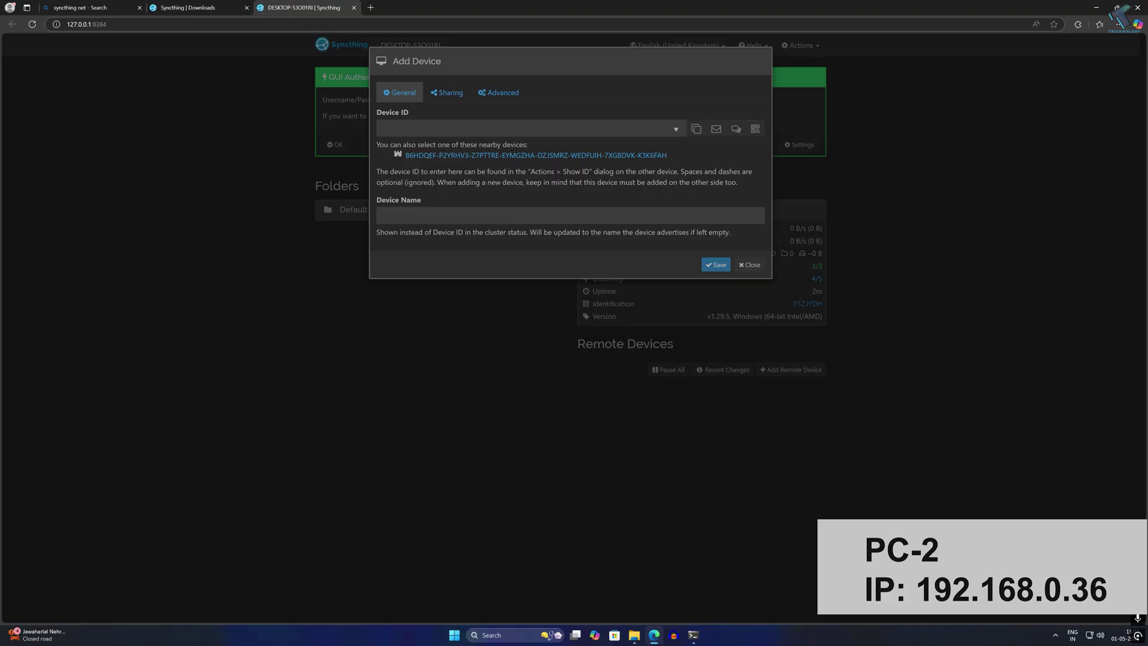
click(418, 129)
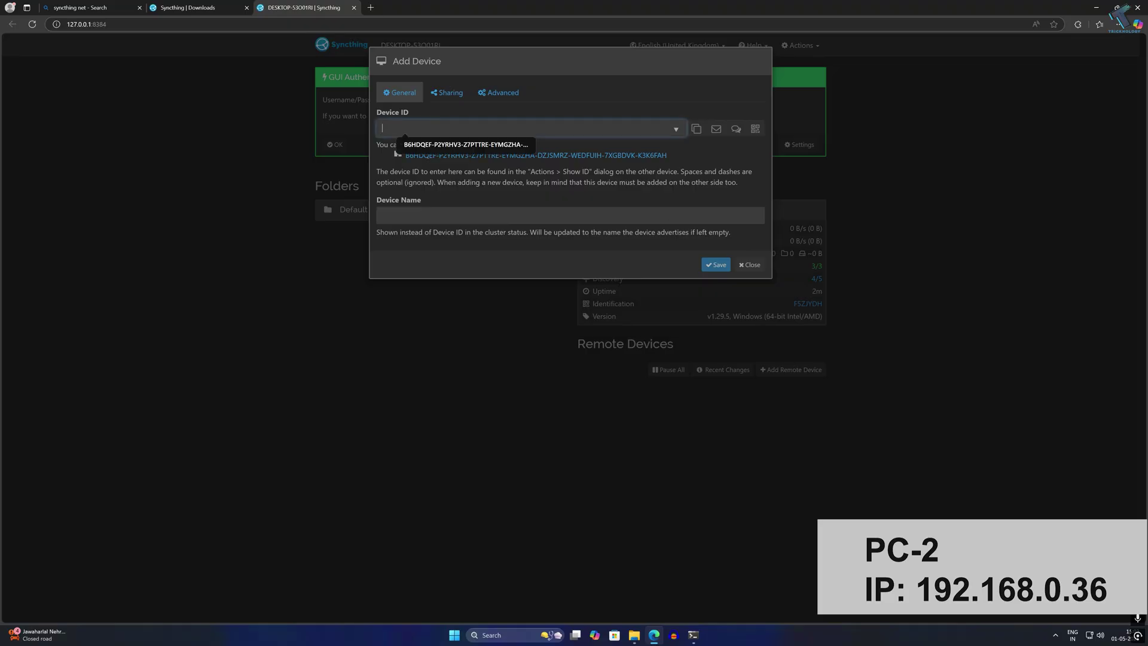
click(464, 146)
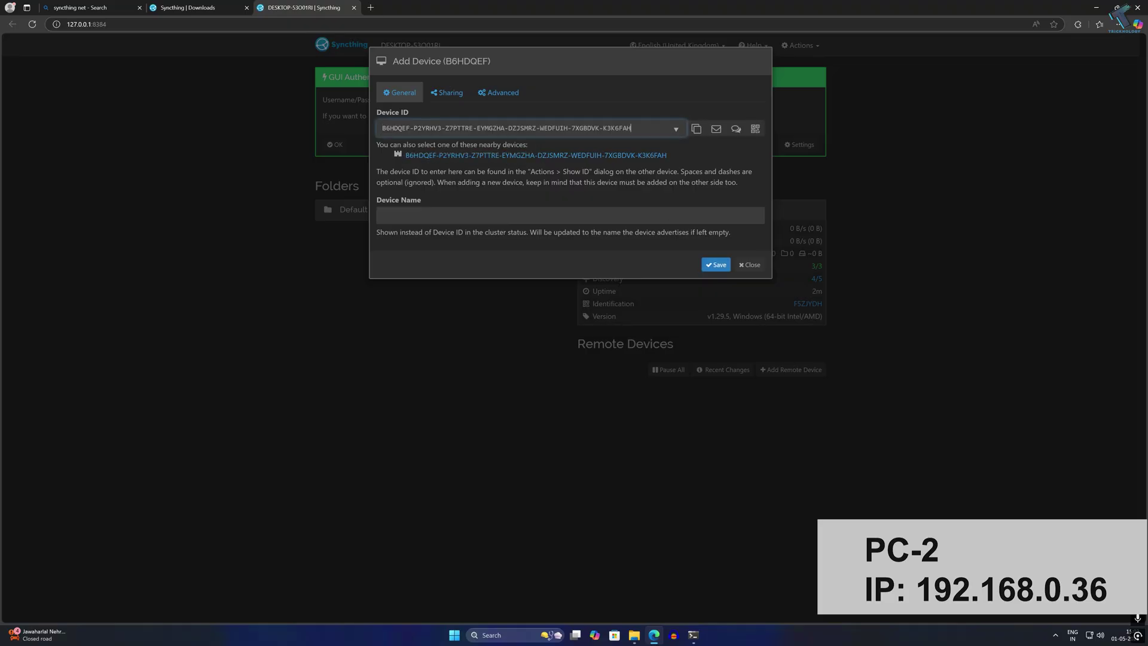
drag(632, 128, 368, 127)
click(382, 215)
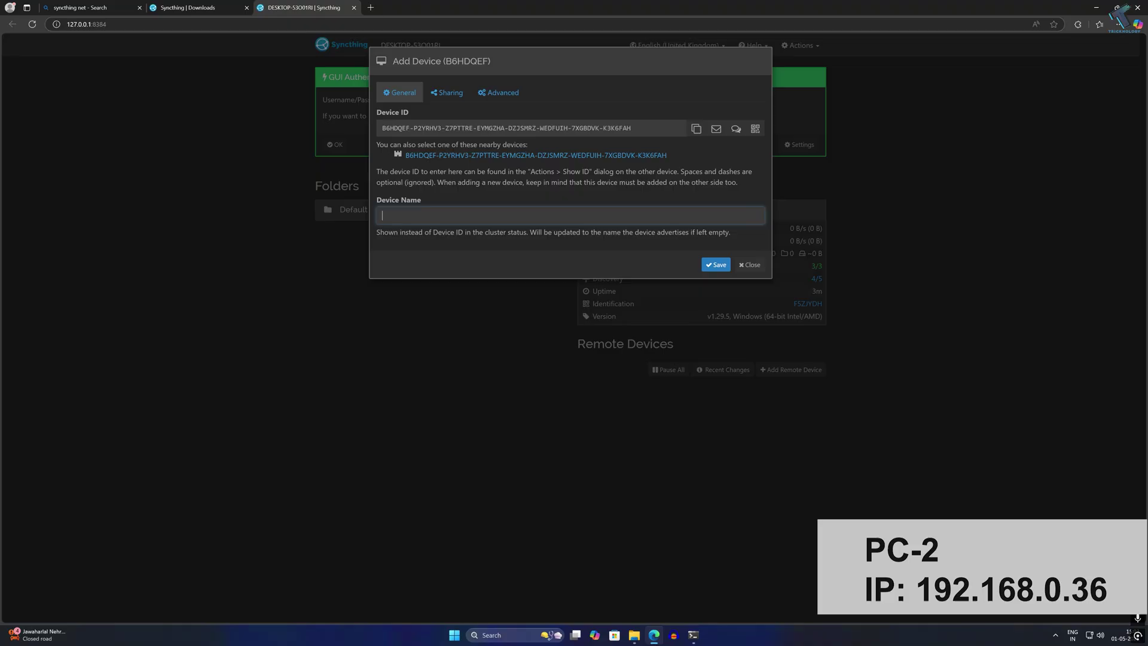
text(PC1)
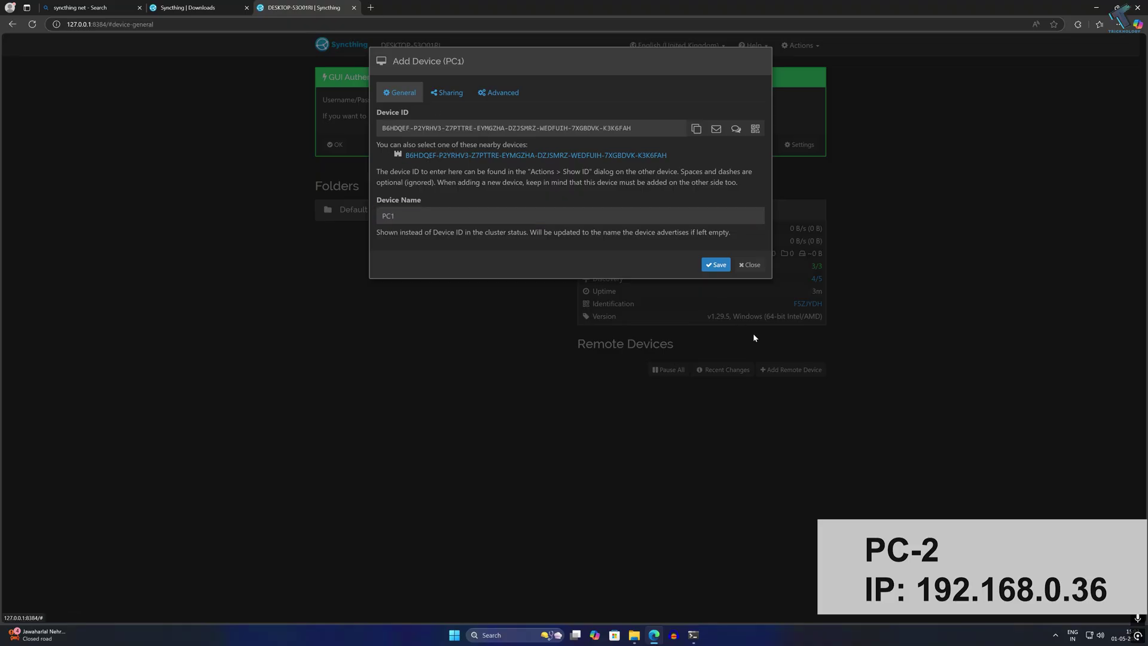
click(715, 267)
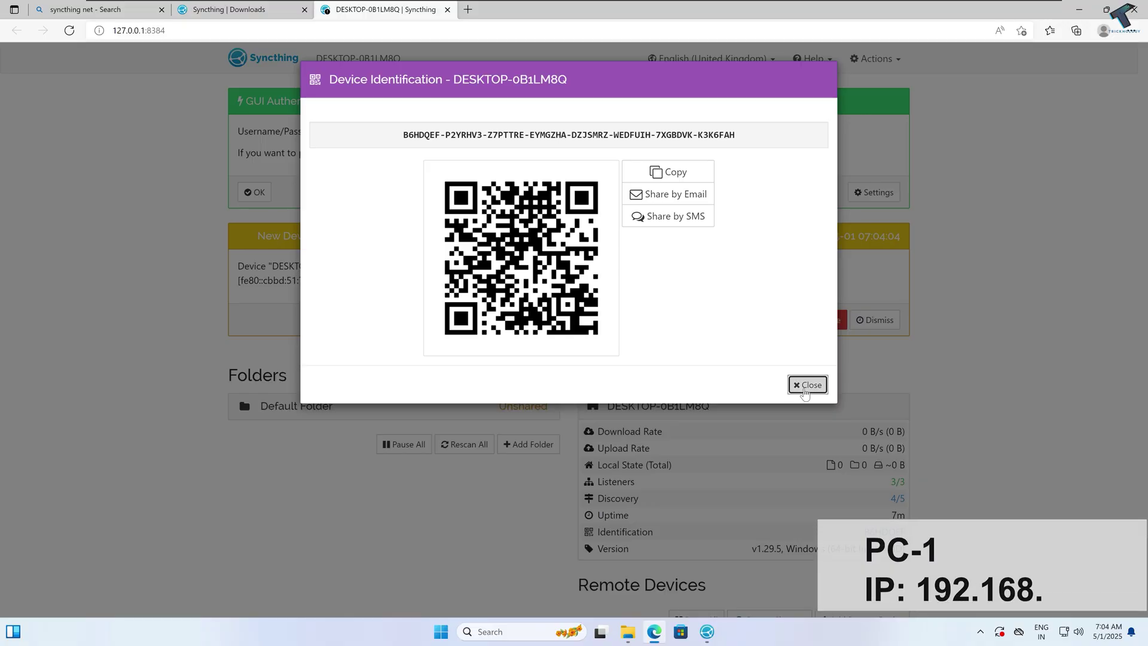
Step: Close the Show ID dialog, then accept and save DESKTOP-53O01RI's new device request
click(807, 385)
drag(236, 270, 579, 287)
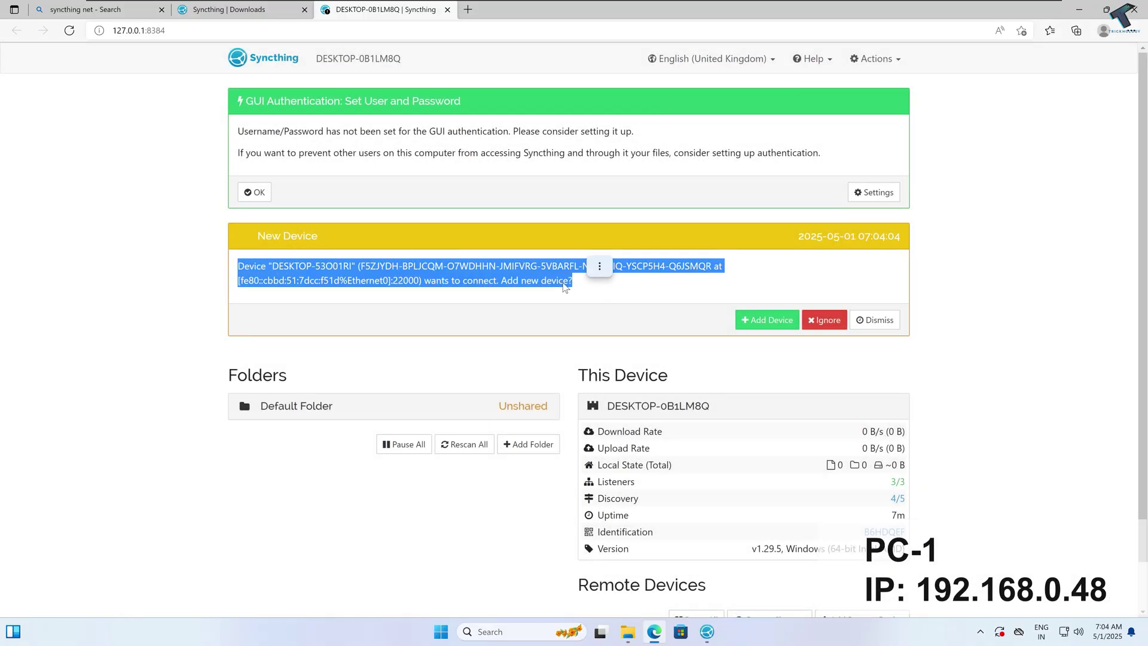
click(757, 323)
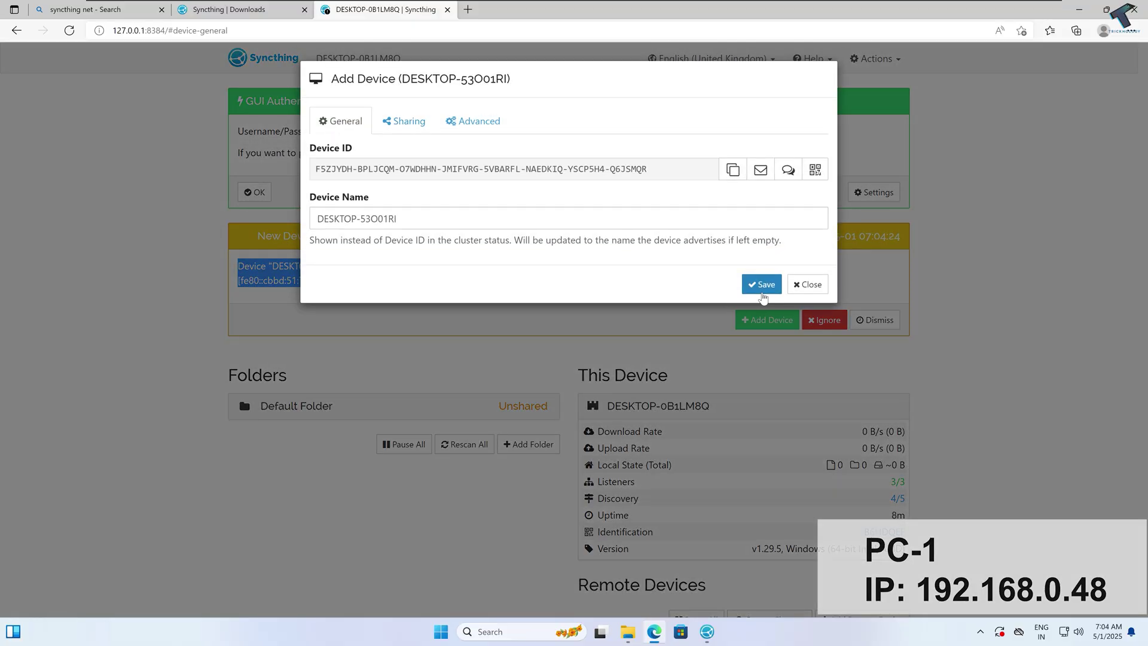
click(763, 292)
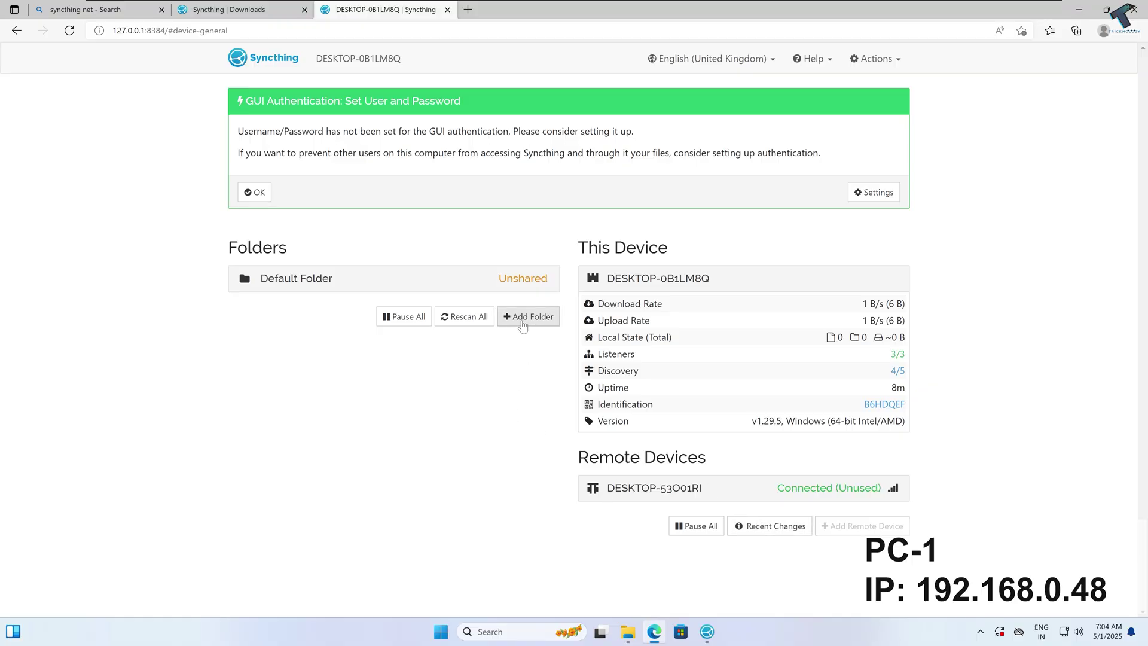
Step: Start a new folder labelled 'Tricknology-Share-Folder'
click(526, 323)
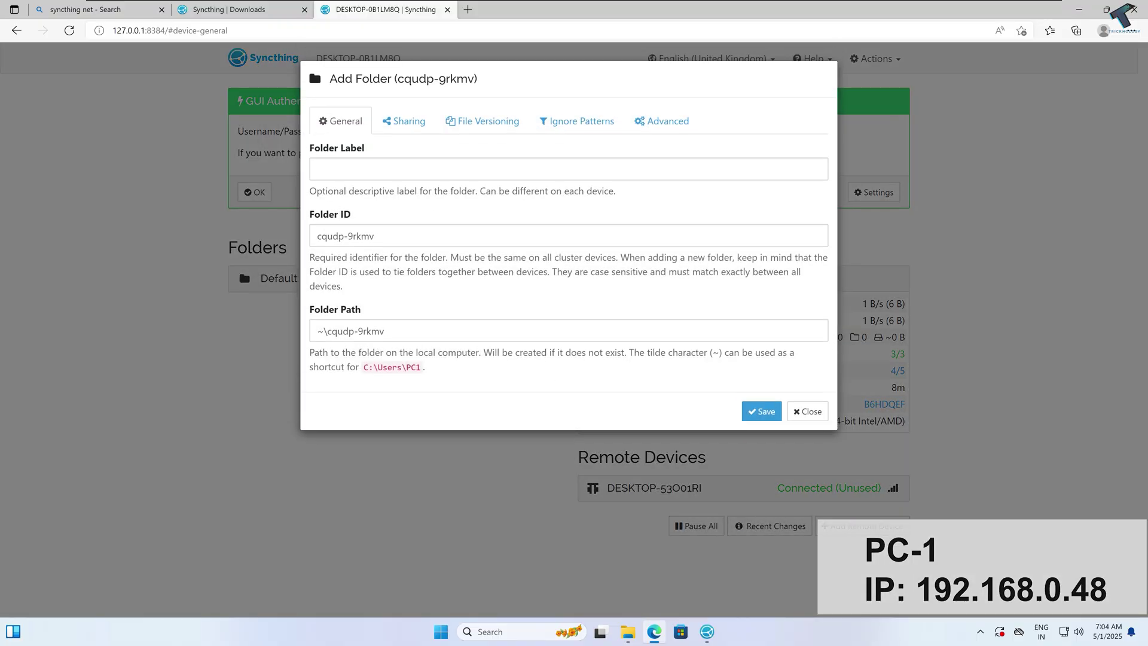
drag(305, 149, 379, 151)
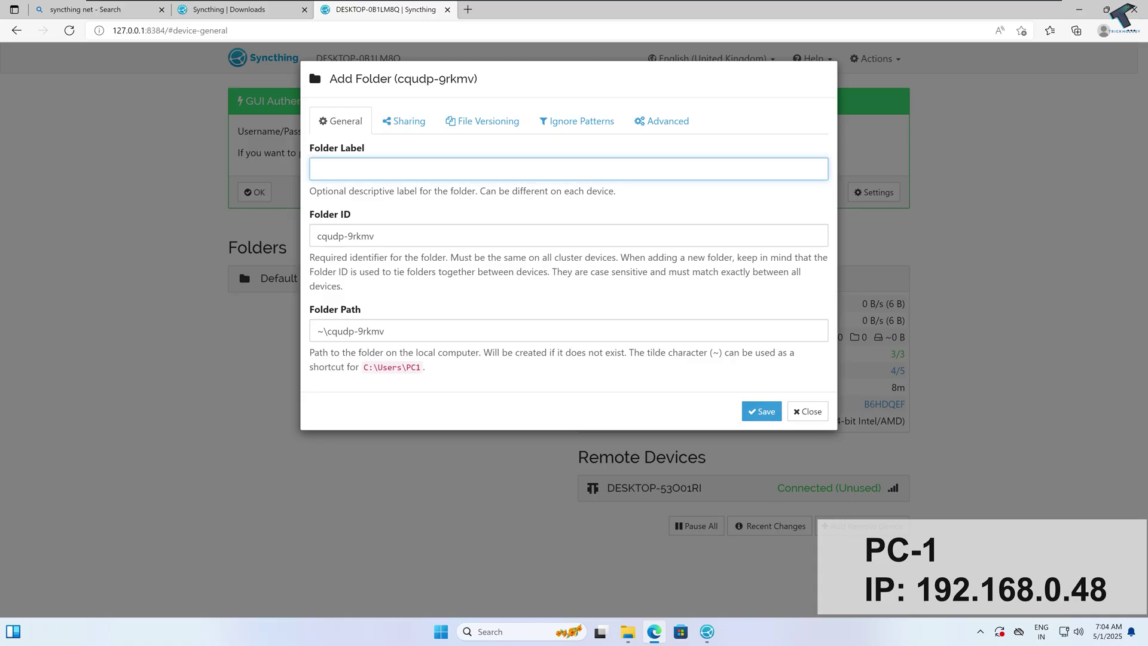
text(Tricknology-Share-)
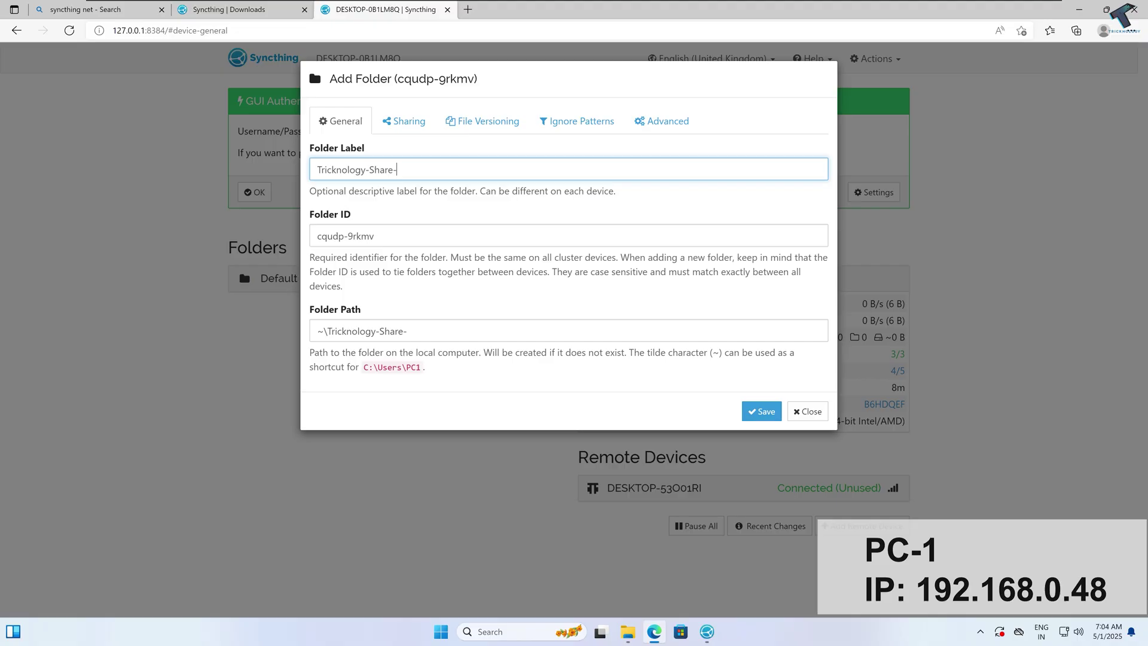
text(Folder)
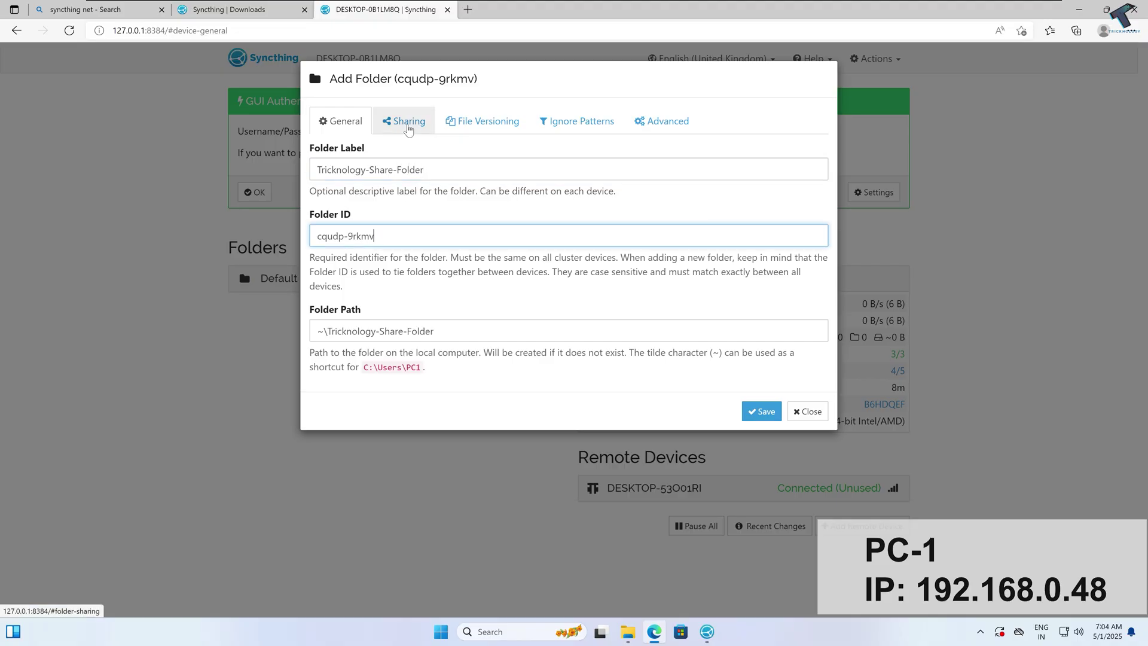
Step: Share the folder with DESKTOP-53O01RI, save it, and expand then collapse its row
click(409, 123)
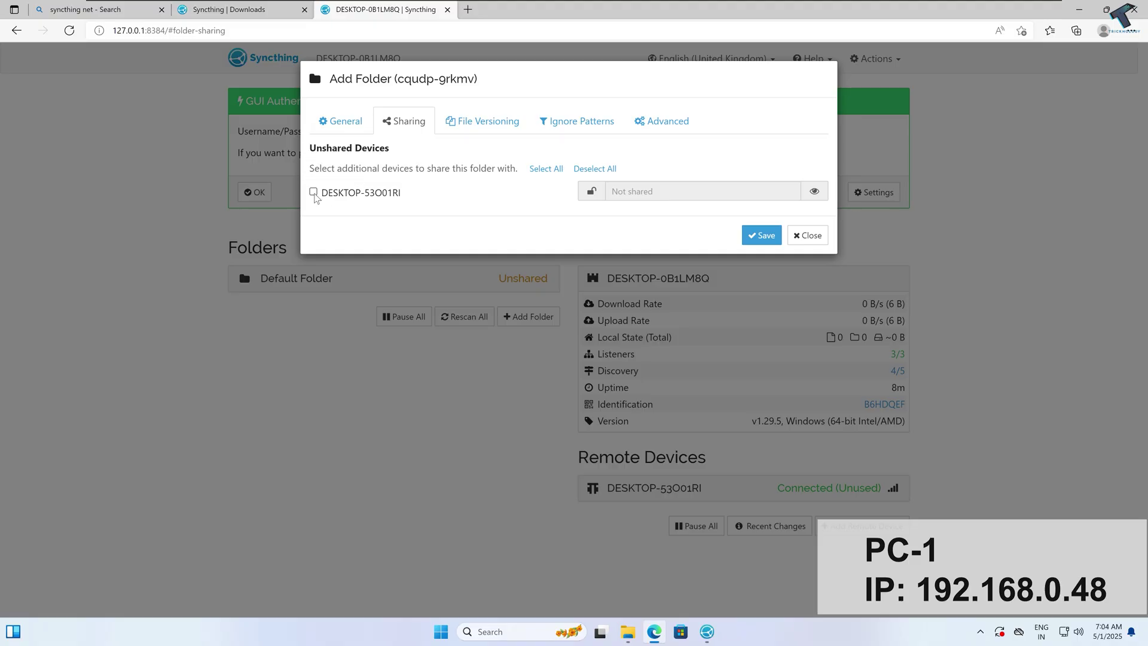
click(314, 192)
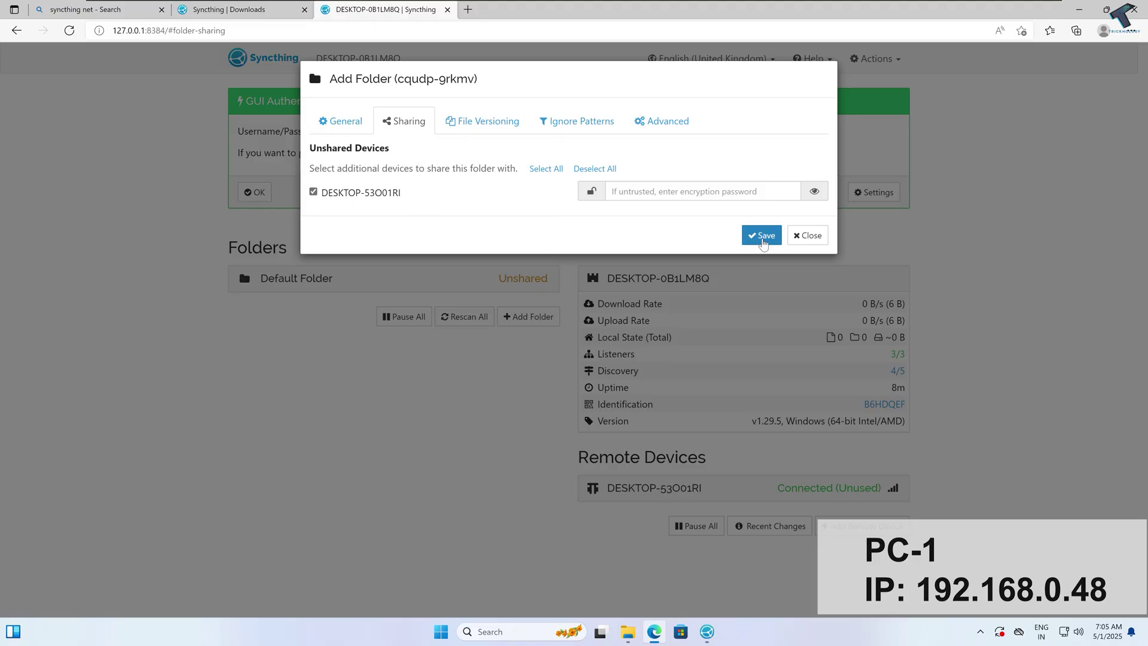
click(761, 237)
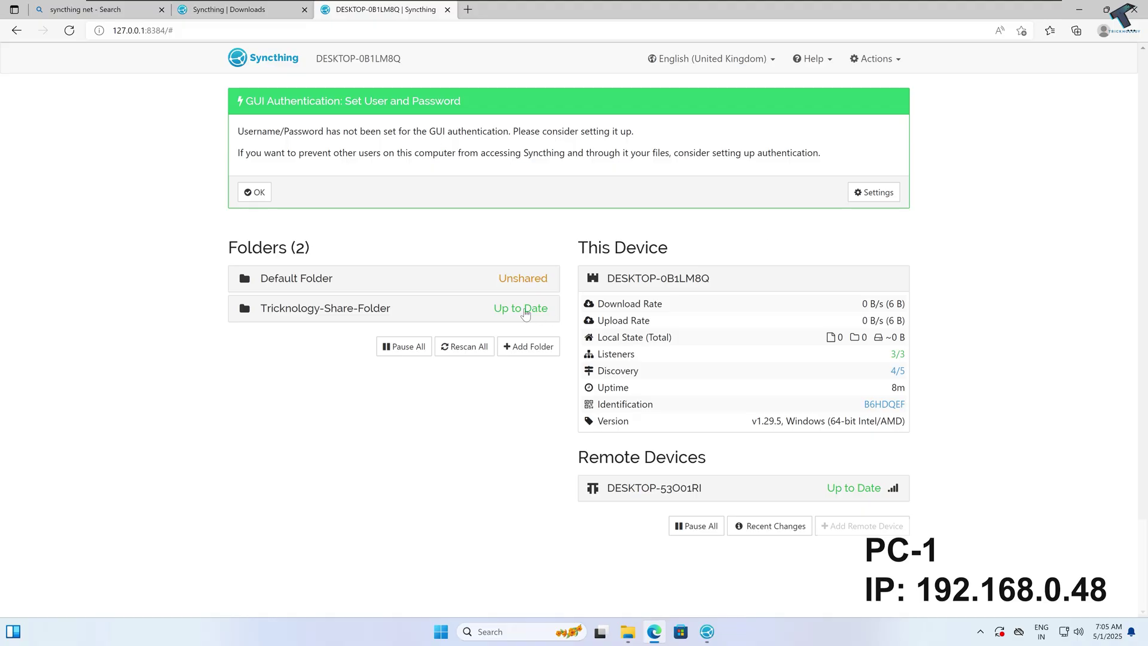
click(519, 313)
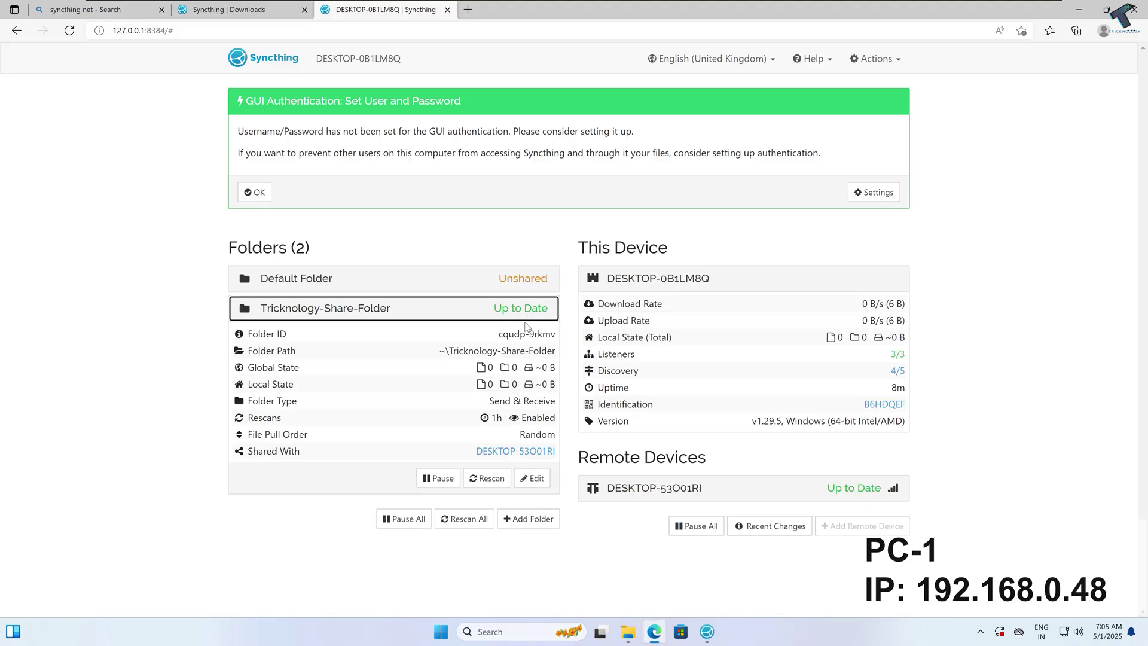
click(566, 324)
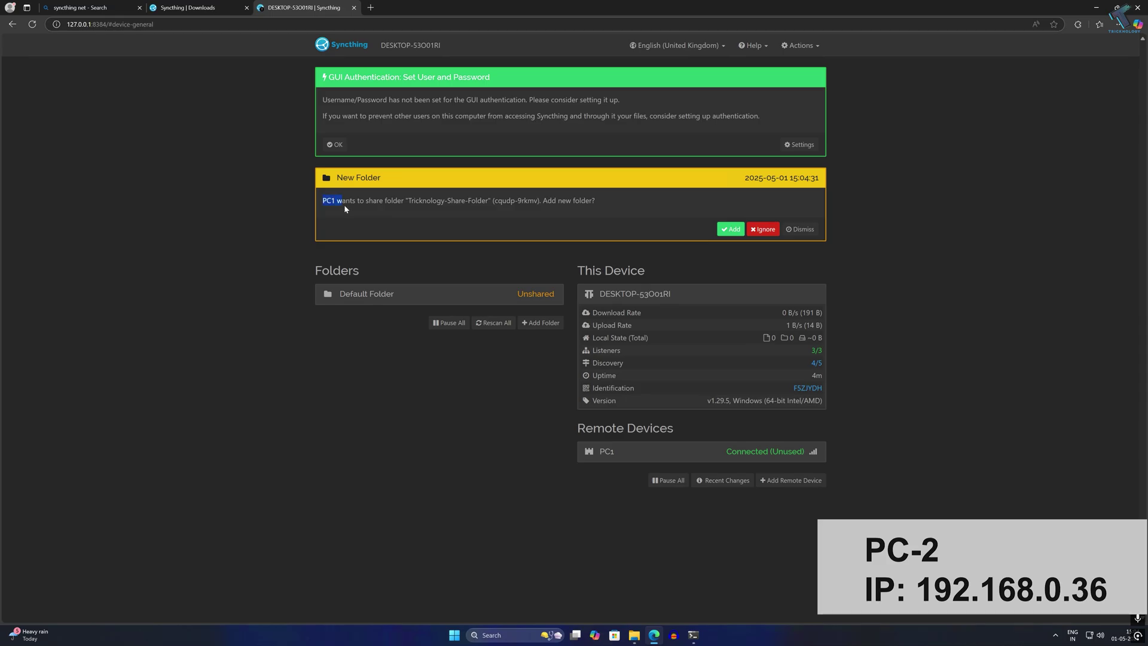
Step: Accept PC1's offered Tricknology-Share-Folder and save it in the Add Folder dialog
drag(362, 206, 455, 201)
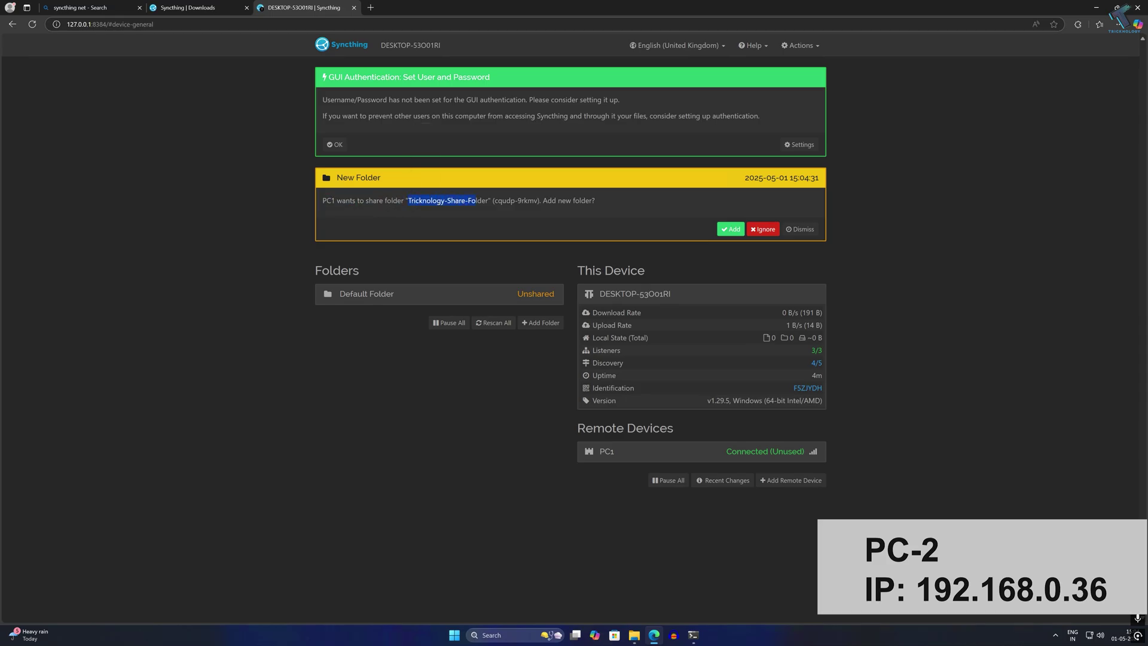
click(502, 179)
drag(551, 202, 599, 213)
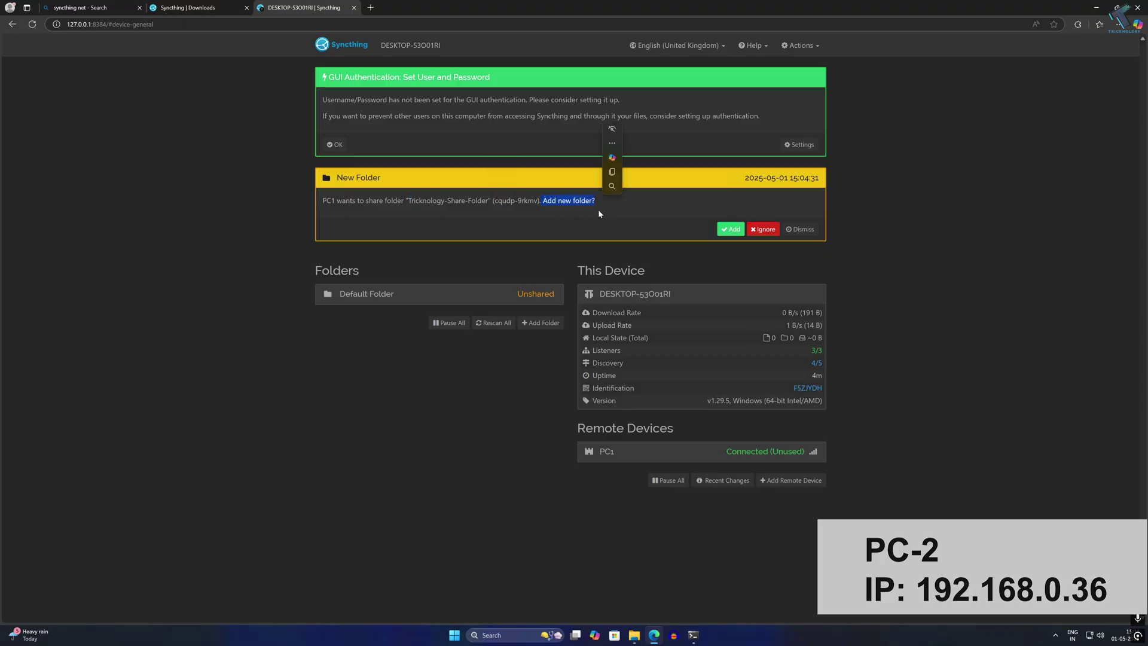
click(732, 229)
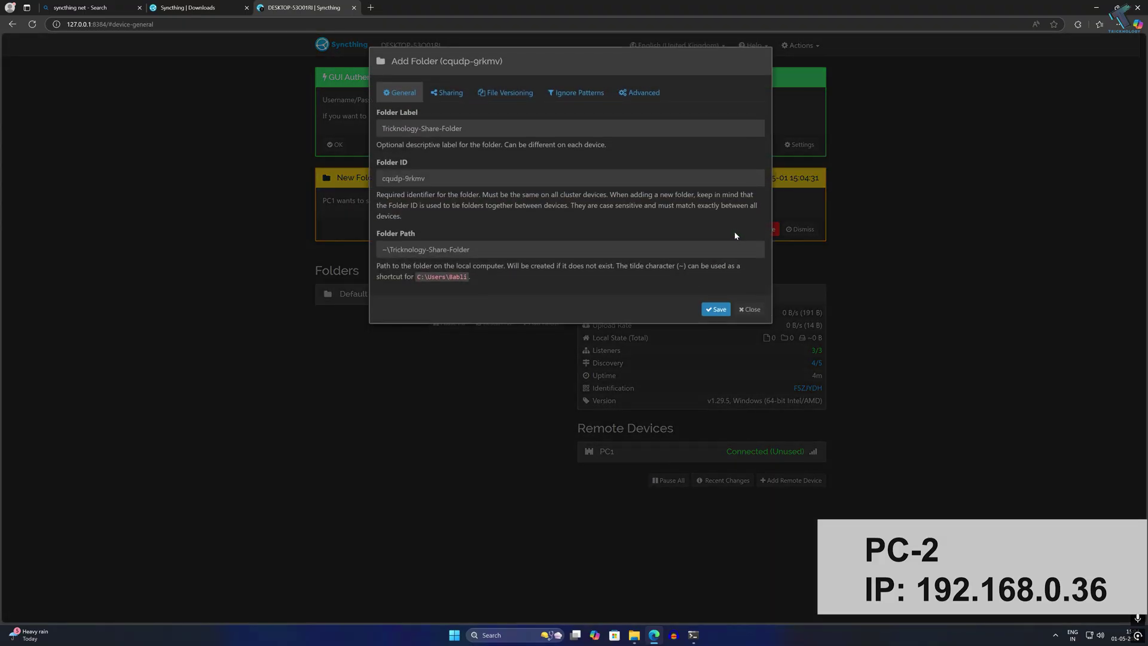
click(716, 311)
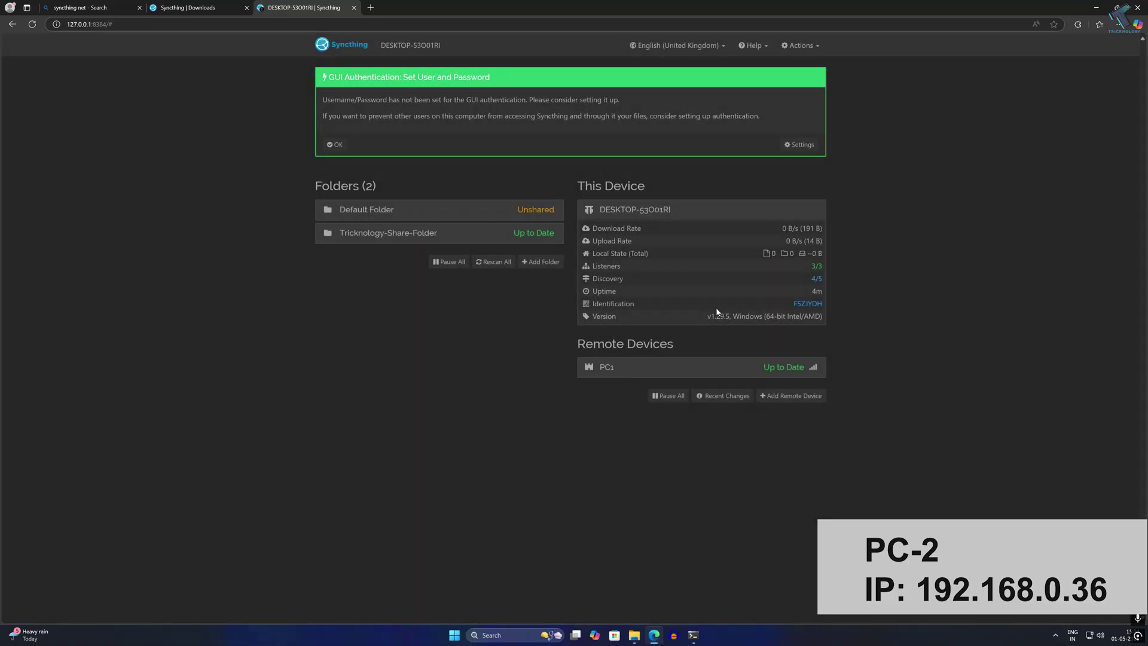
Step: Expand Tricknology-Share-Folder's details to check it is Up to Date with 0 files
click(484, 238)
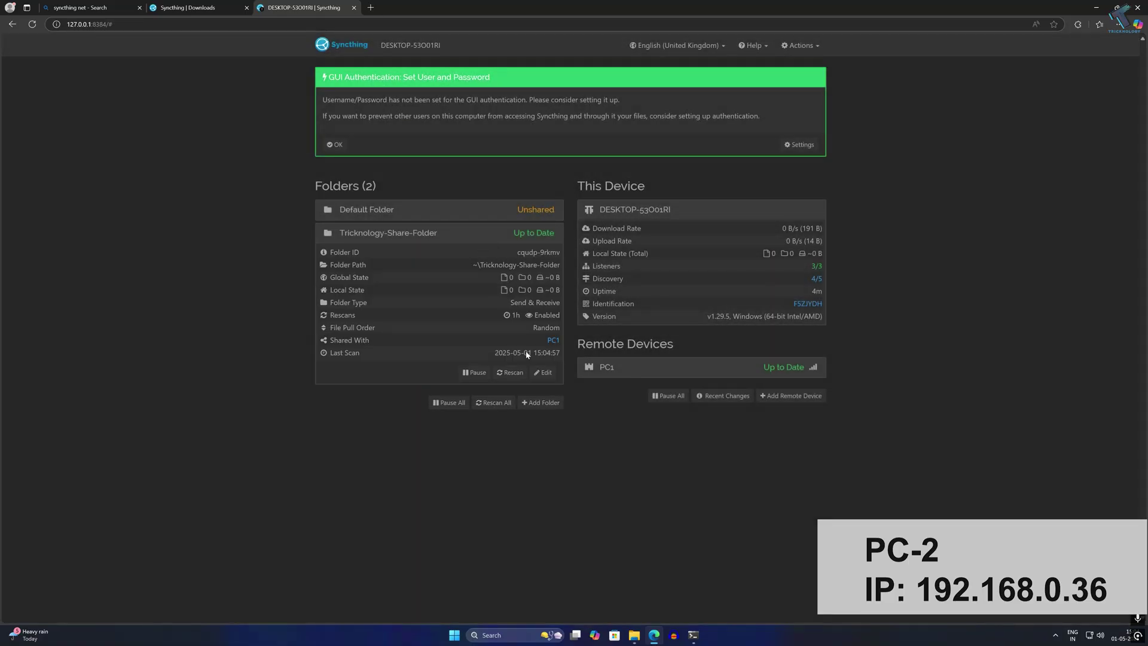
click(550, 238)
click(509, 239)
double_click(511, 278)
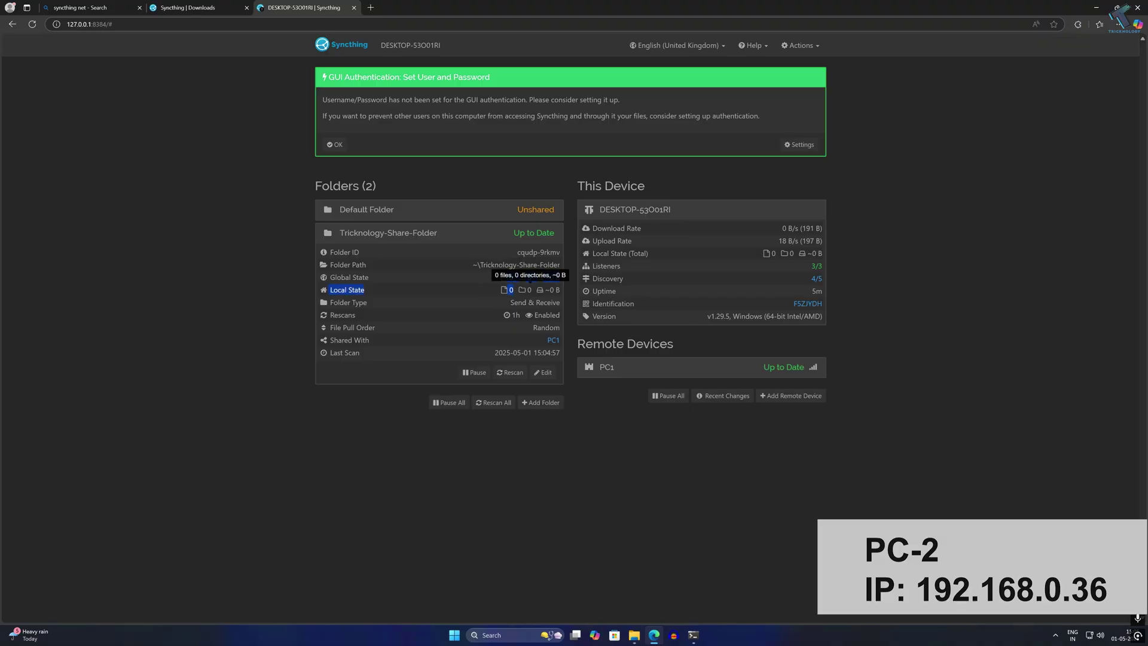
click(467, 317)
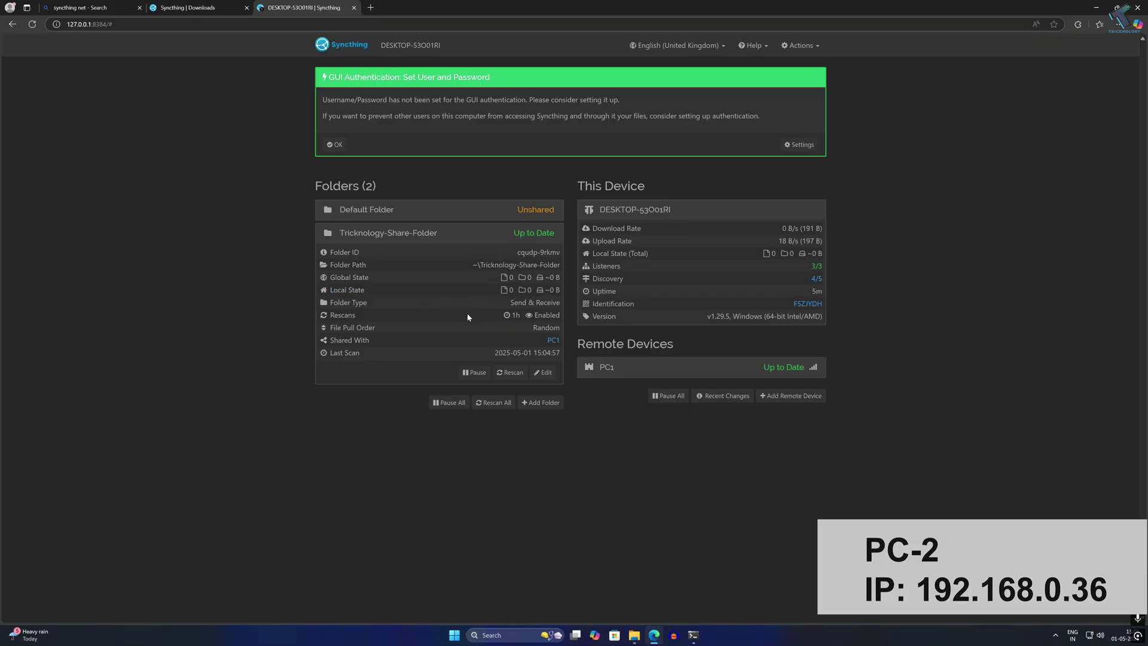
Step: Browse File Explorer from This PC to C:\Users\<user> and select Tricknology-Share-Folder
click(638, 633)
click(371, 412)
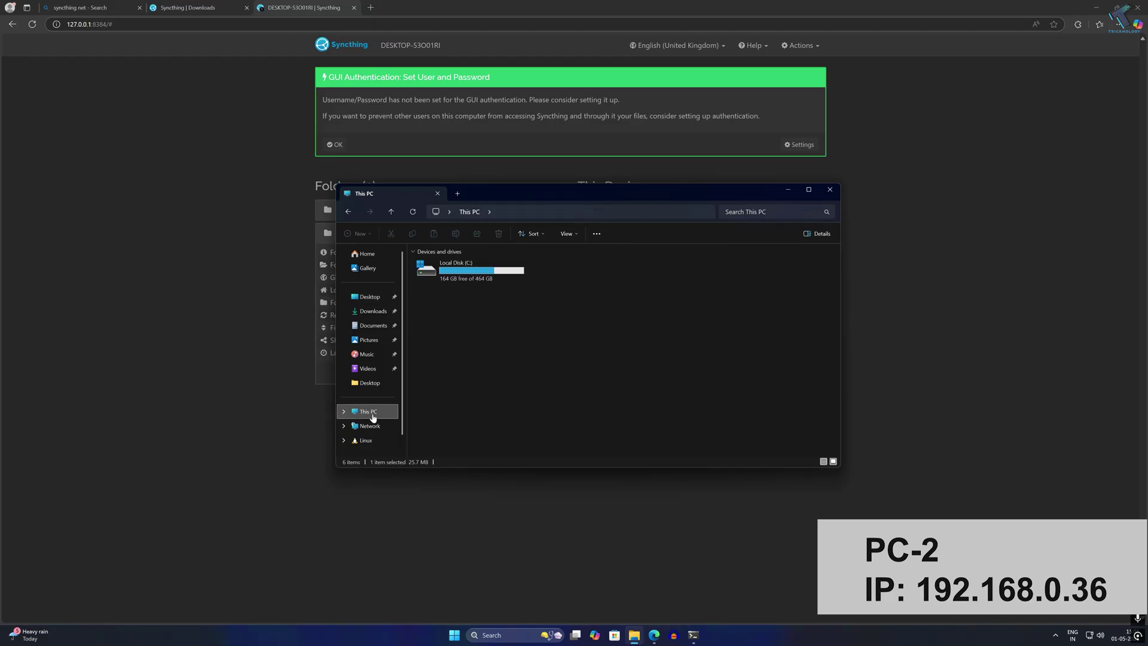
double_click(479, 272)
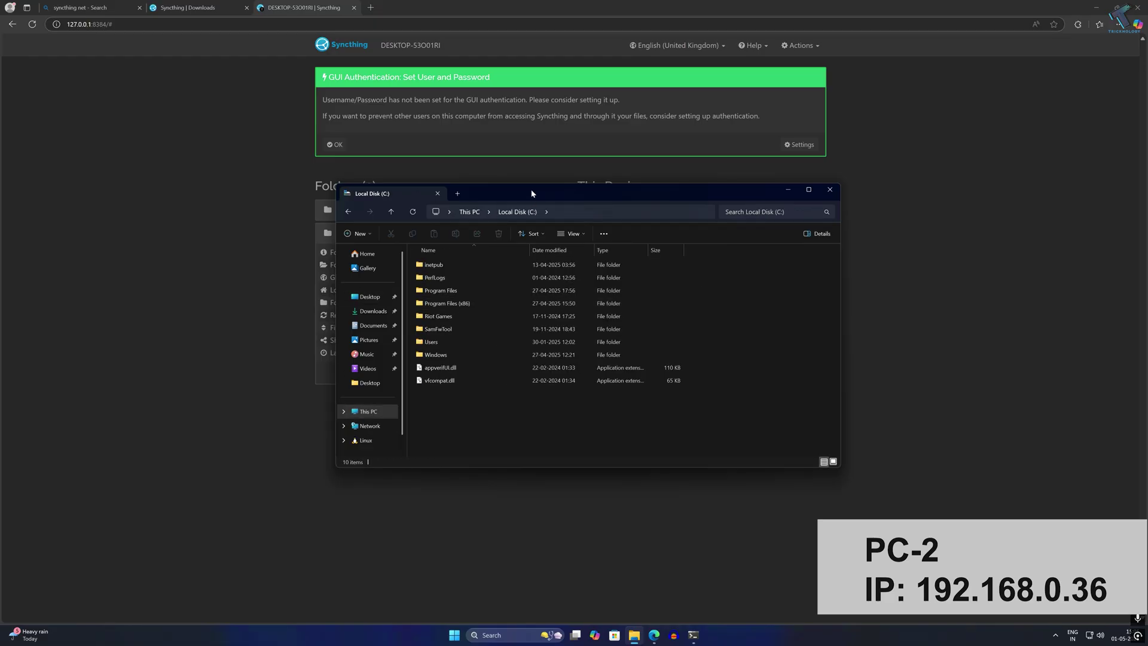
drag(532, 193, 775, 156)
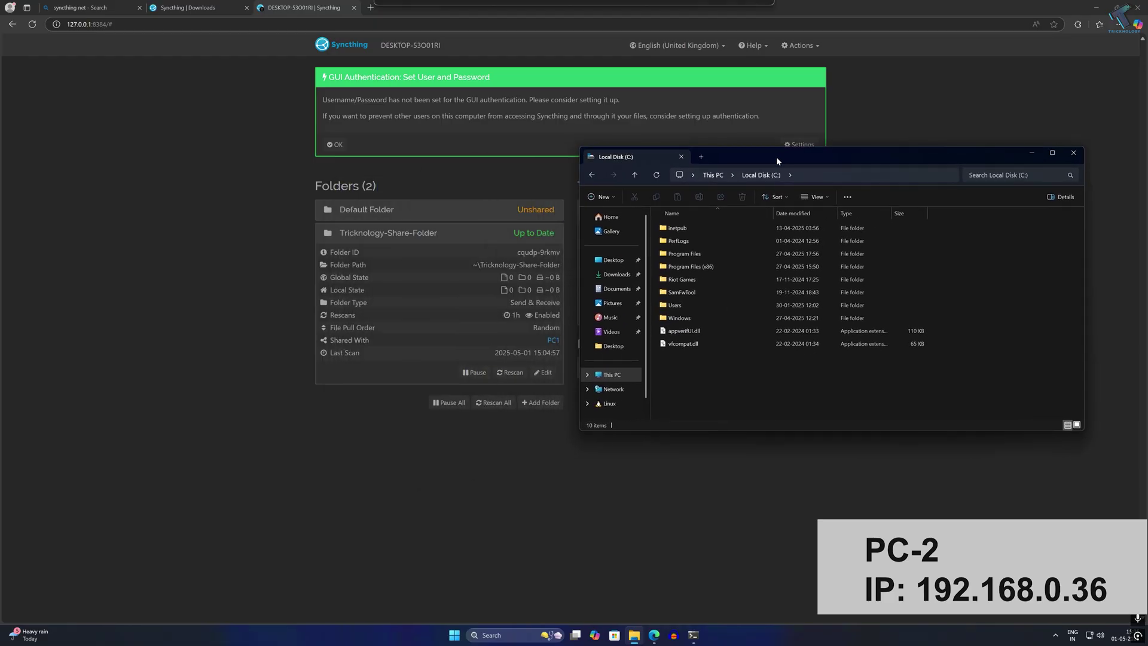
double_click(700, 307)
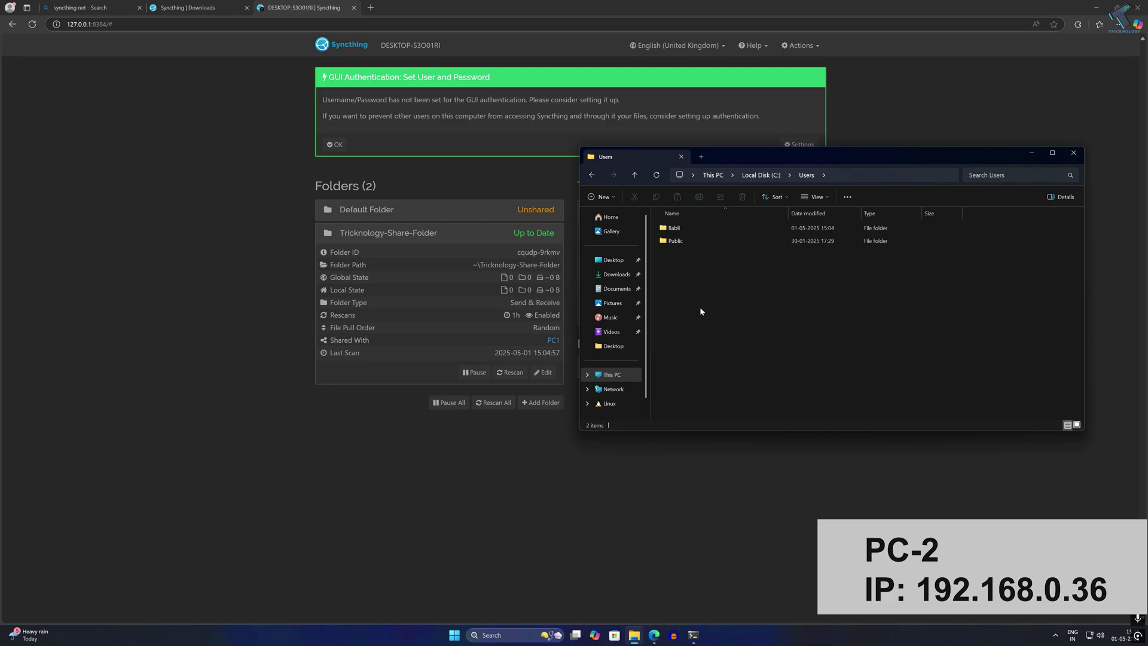
double_click(672, 230)
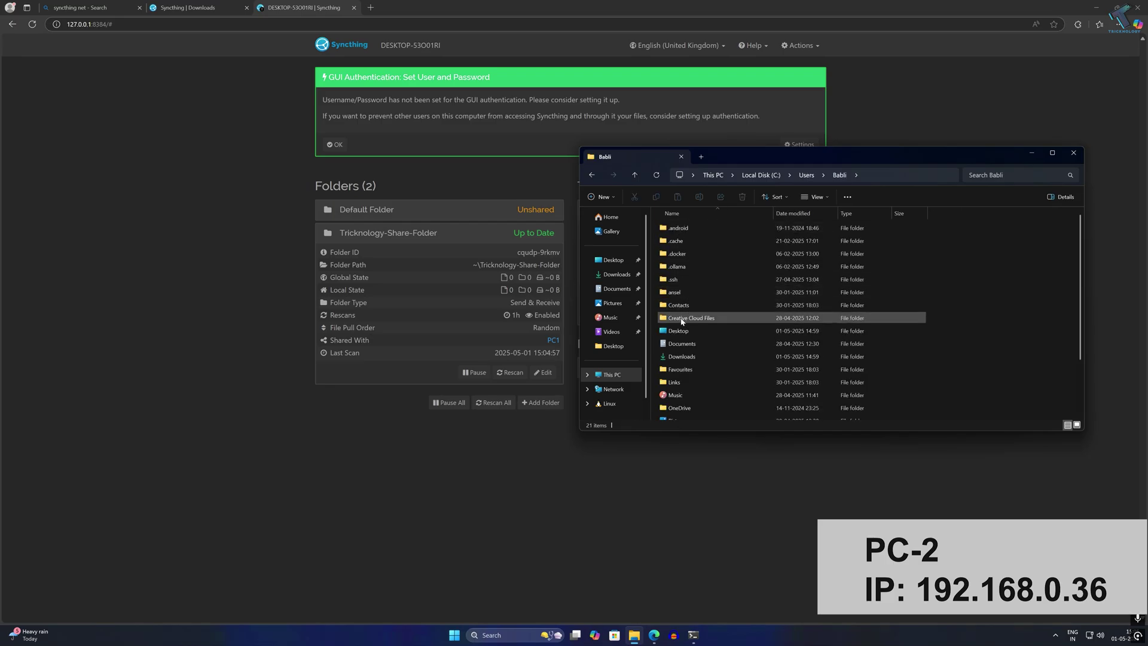
scroll(730, 330, down, 2)
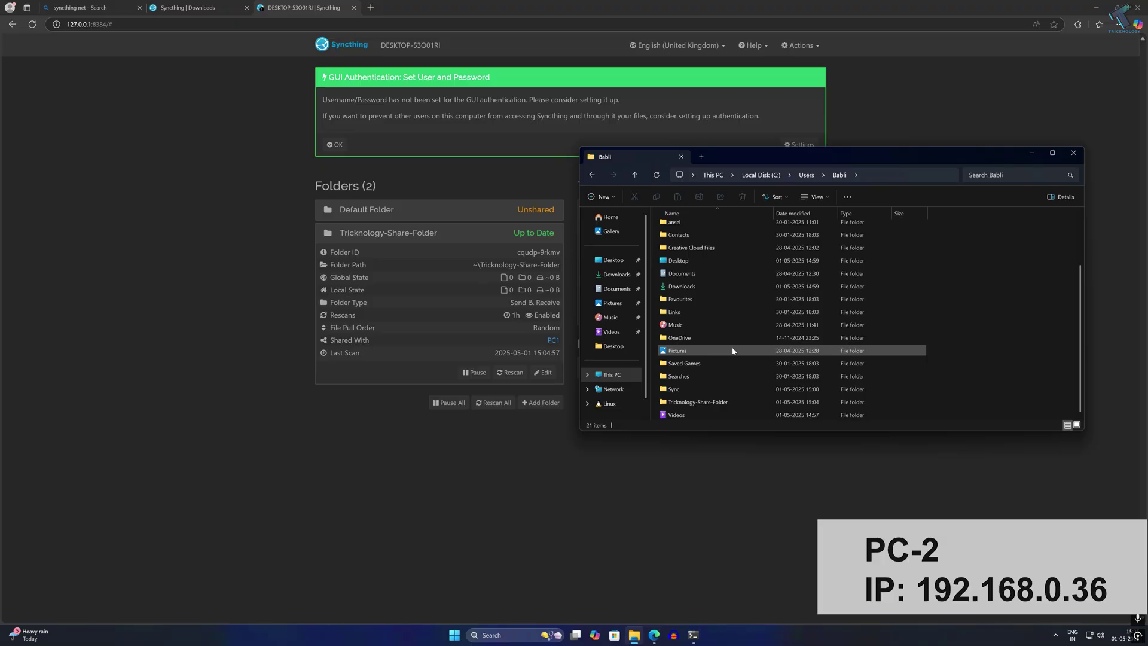
click(685, 405)
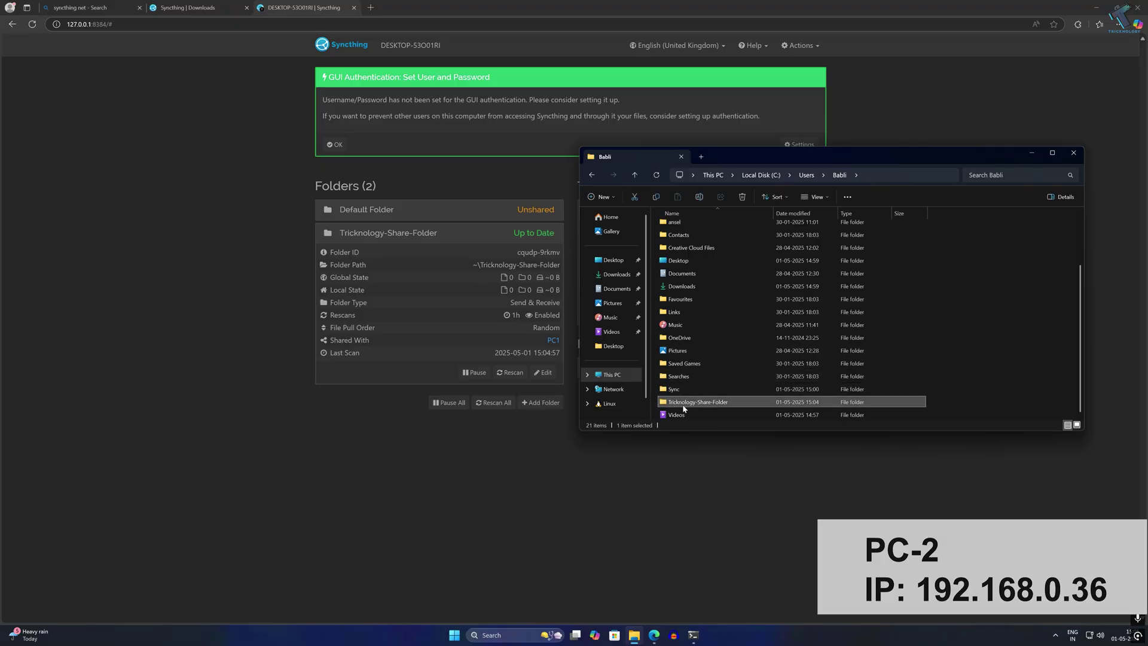
Step: Inside Tricknology-Share-Folder, add a new text document named test
double_click(734, 404)
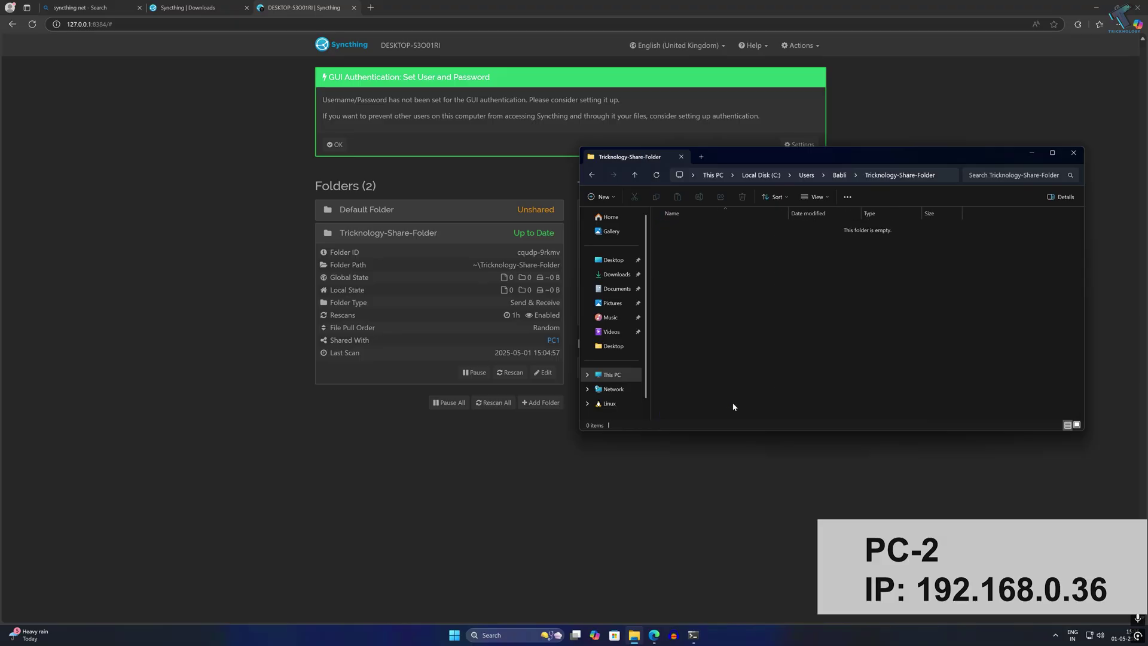
right_click(727, 255)
mouse_move(777, 314)
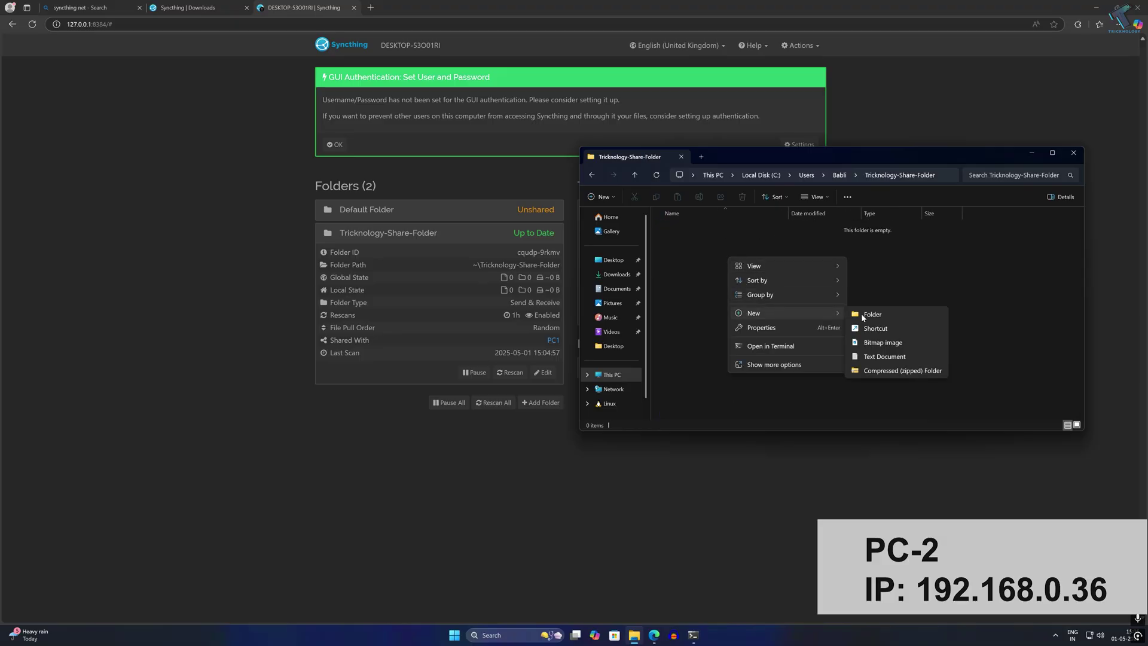
click(879, 357)
text(test)
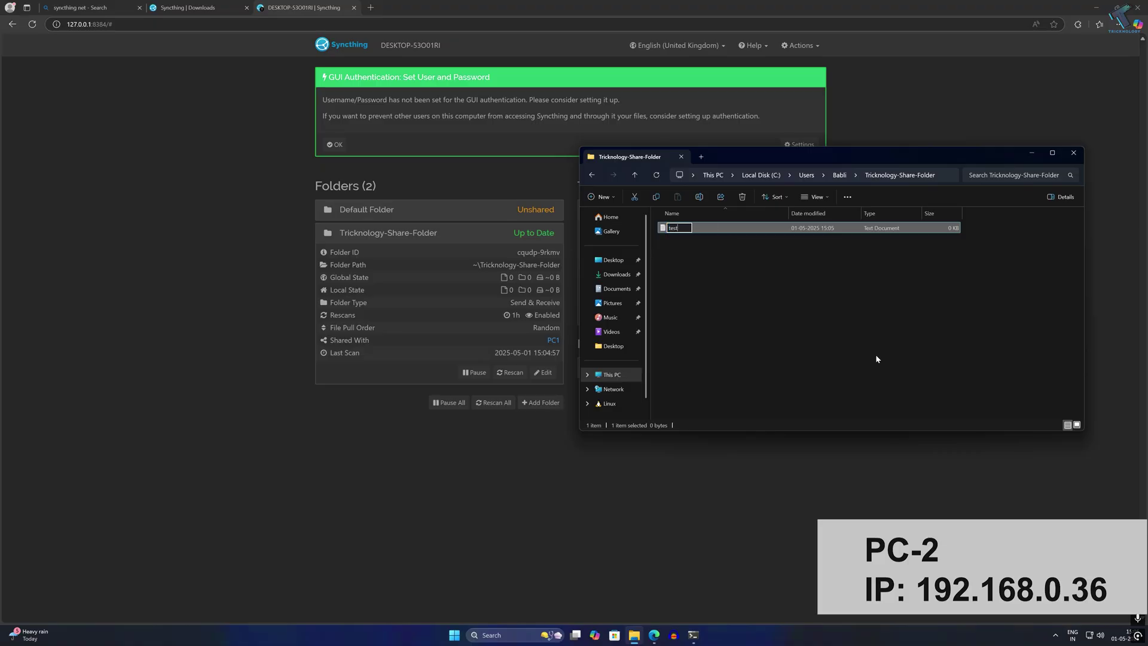
key(Return)
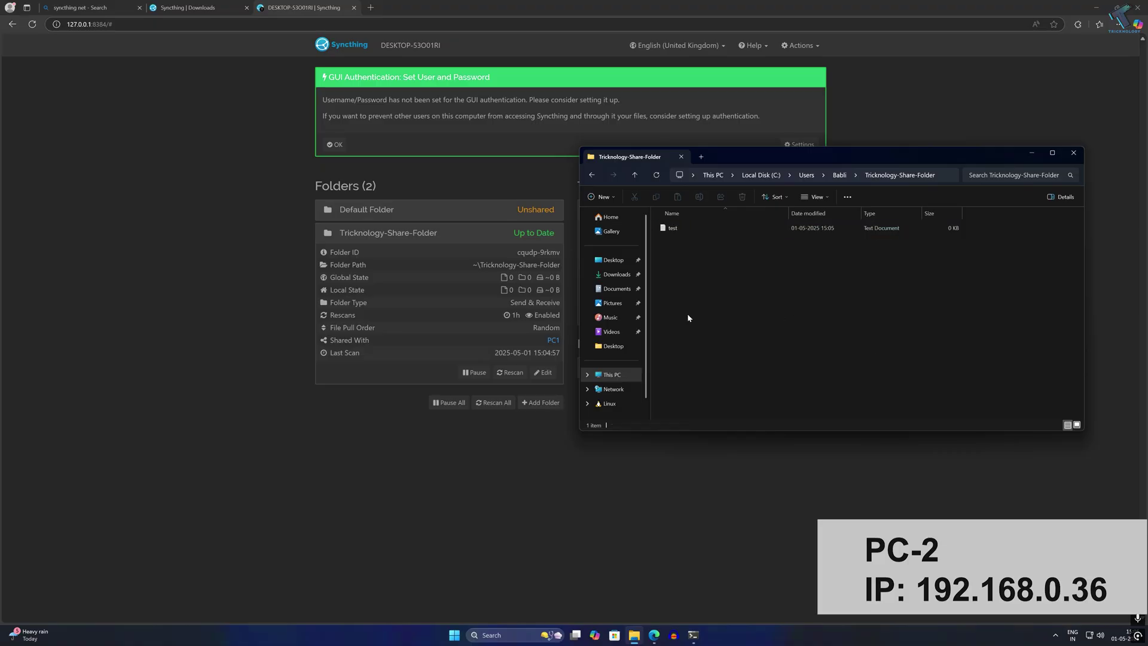
click(438, 296)
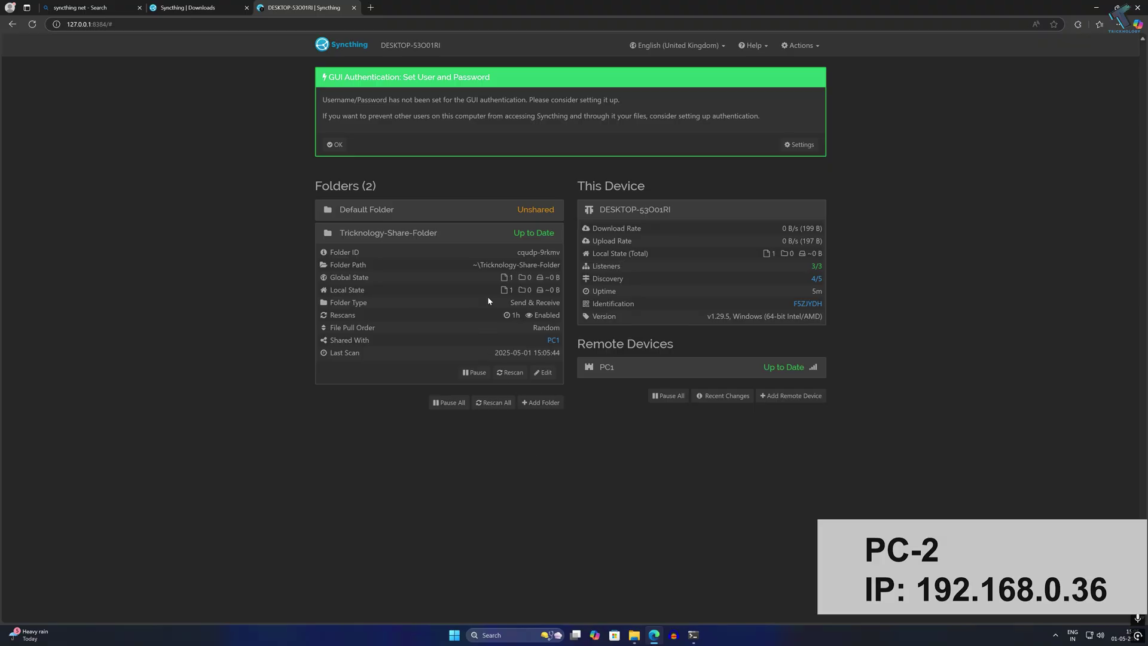
Step: On PC-1, expand Tricknology-Share-Folder to confirm Up to Date with 1 global file
mouse_move(508, 279)
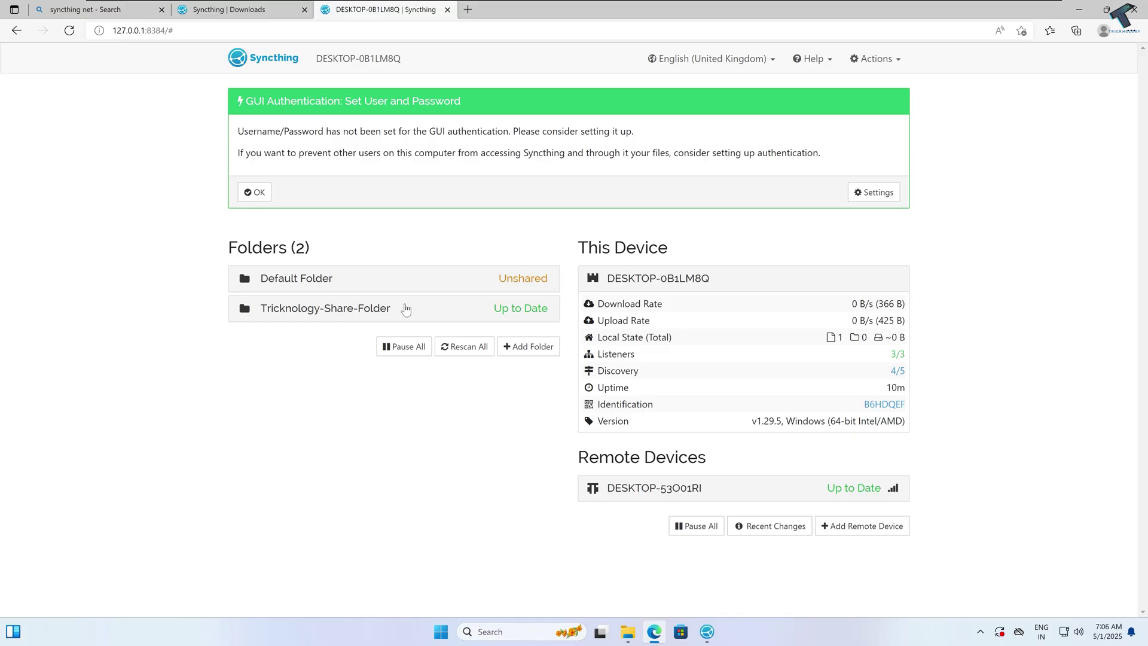
click(406, 308)
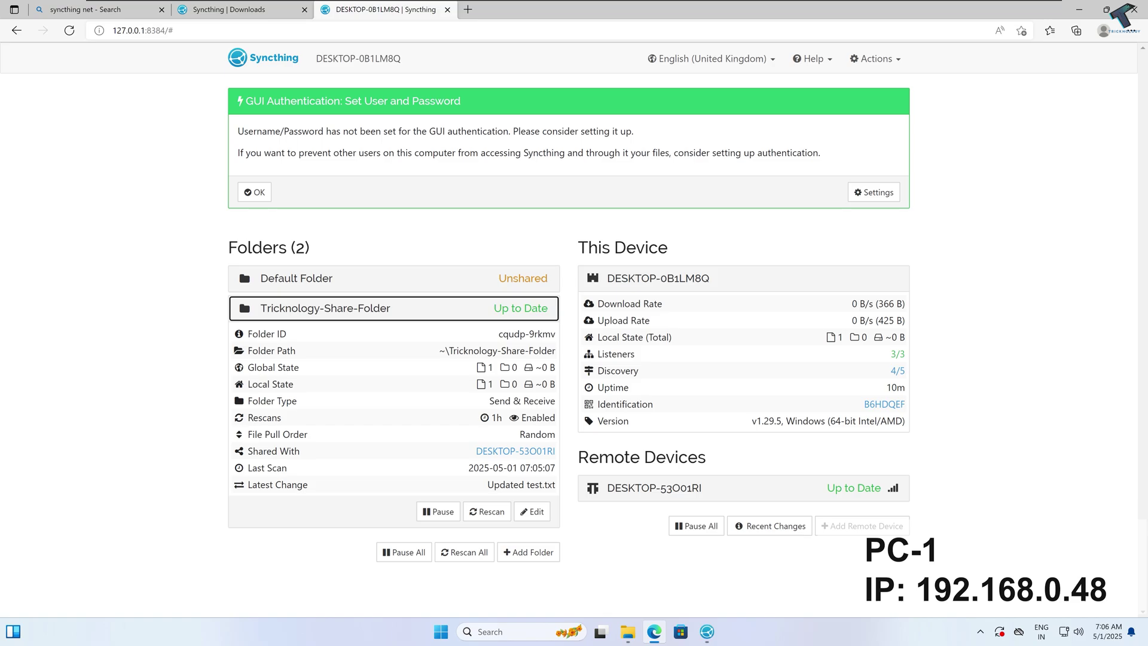
drag(249, 350, 298, 351)
double_click(490, 368)
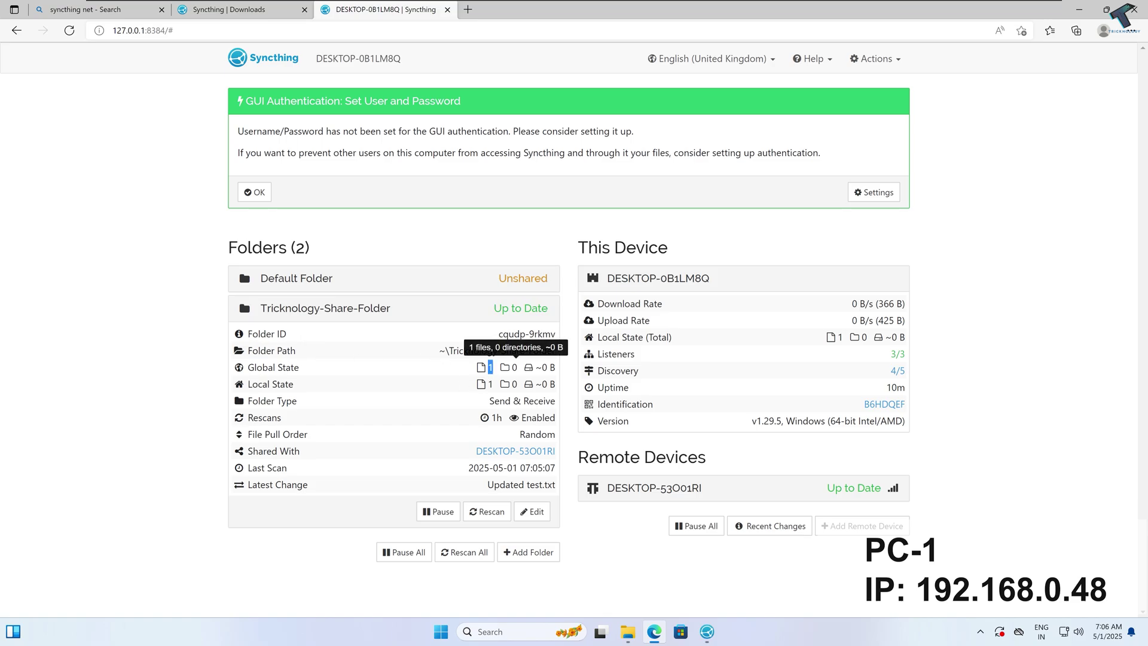
Step: Open C:\Users\PC1\Tricknology-Share-Folder in File Explorer and locate the synced test file
click(628, 632)
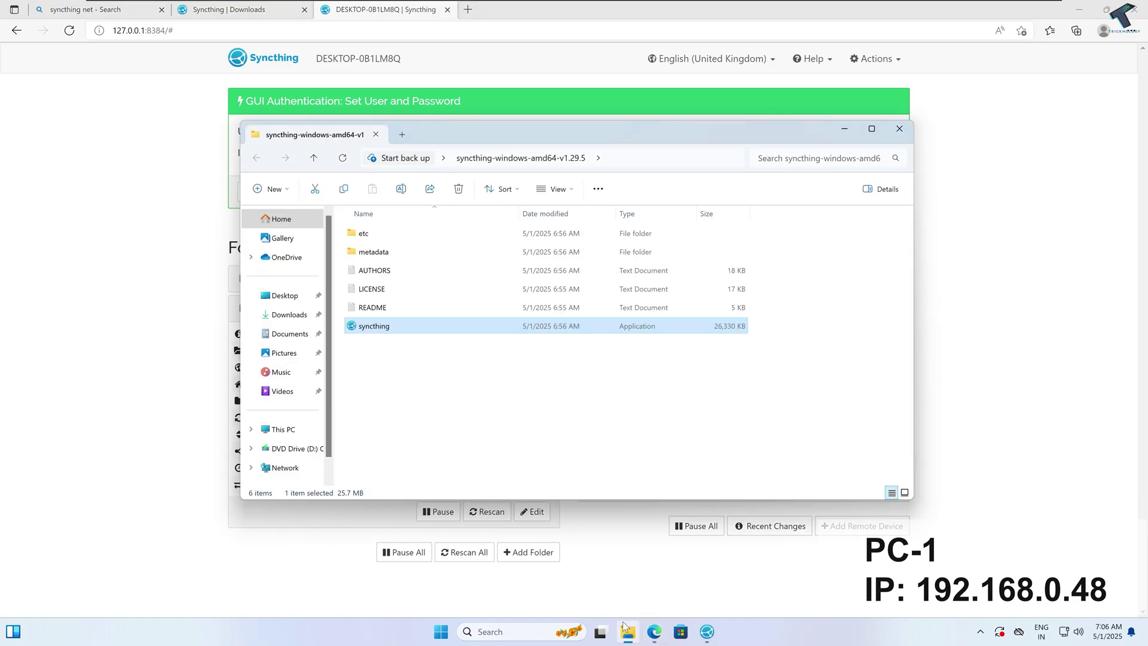
click(301, 430)
double_click(392, 238)
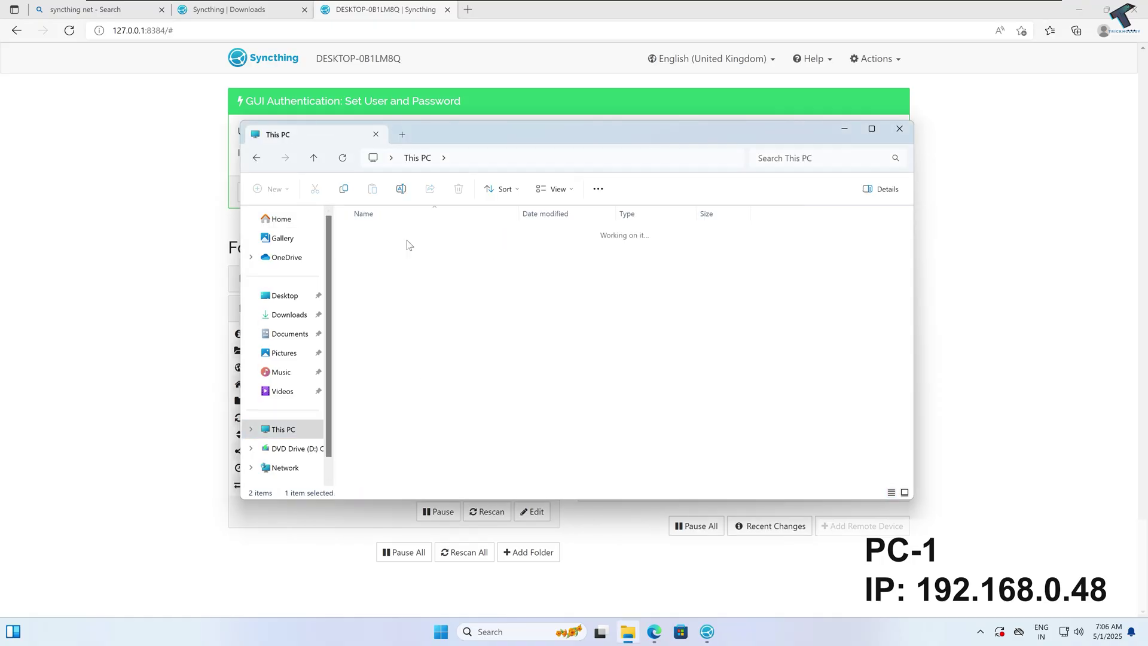
double_click(390, 288)
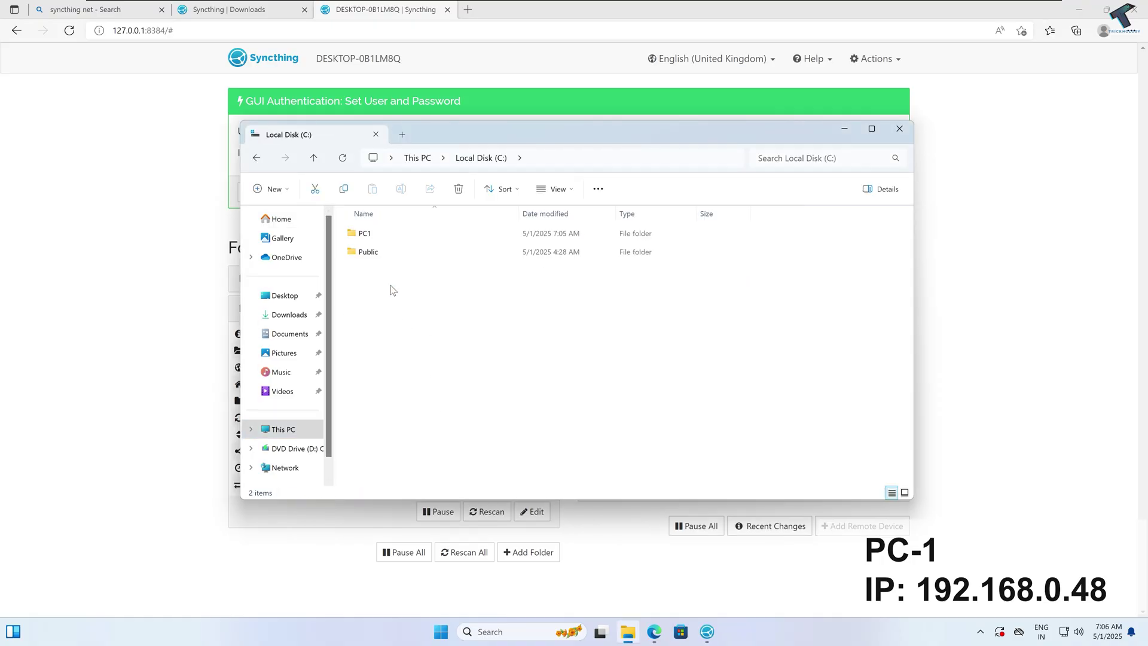
double_click(385, 236)
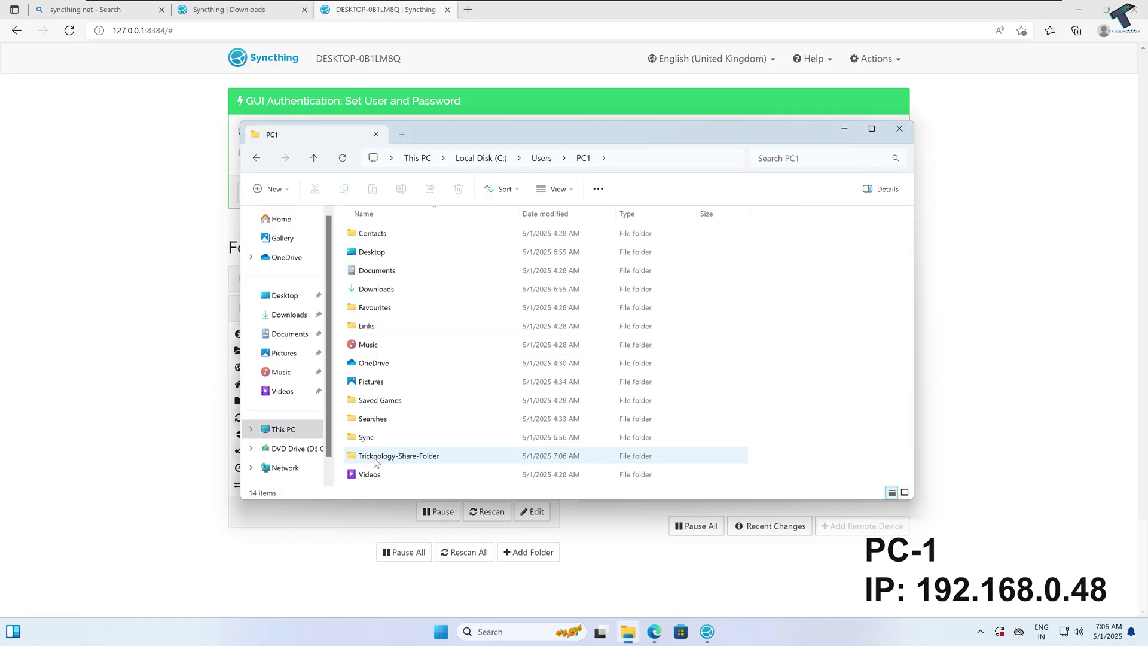
click(404, 460)
double_click(415, 461)
click(375, 232)
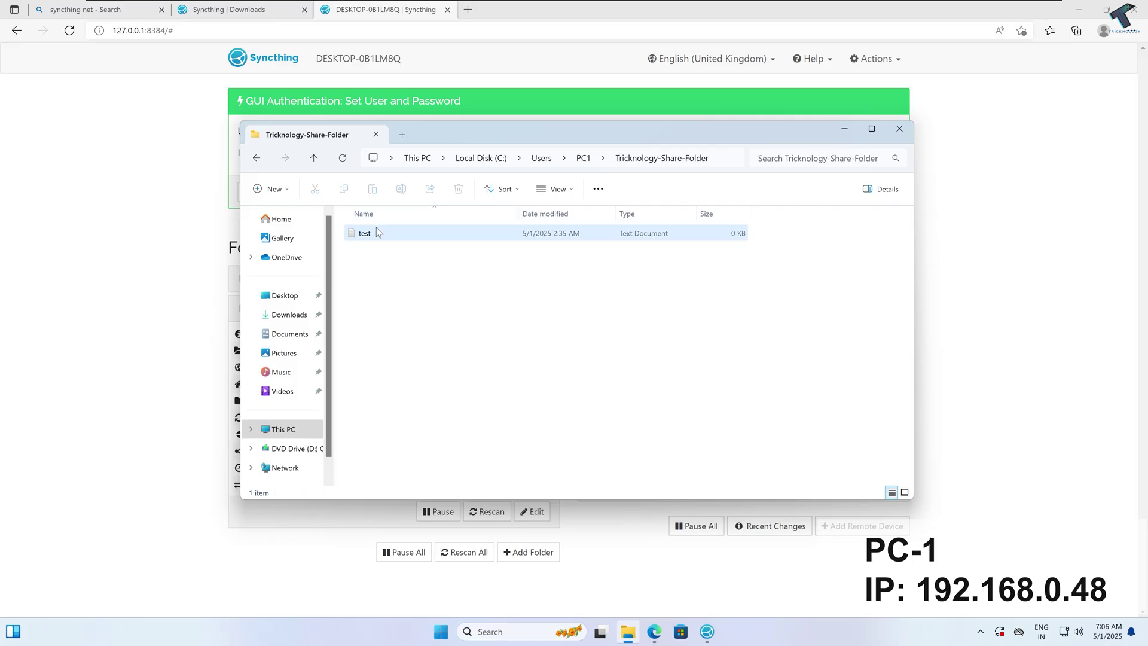
drag(464, 119, 654, 112)
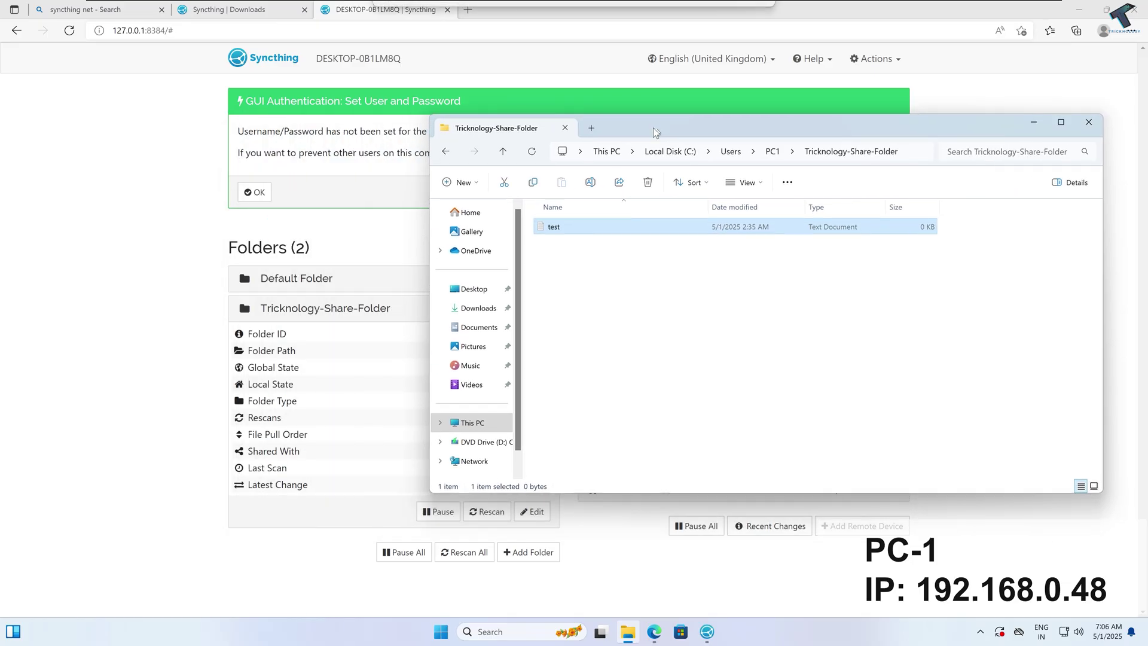
click(606, 287)
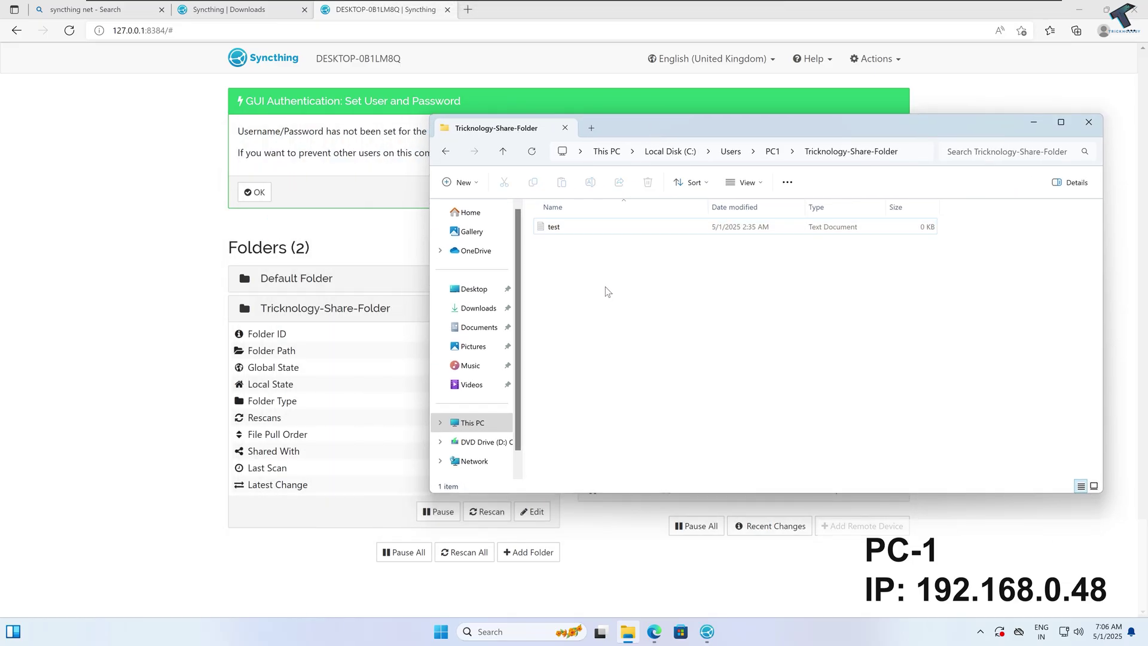
Step: Create a new text document named test2 in the shared folder on PC-1
right_click(555, 264)
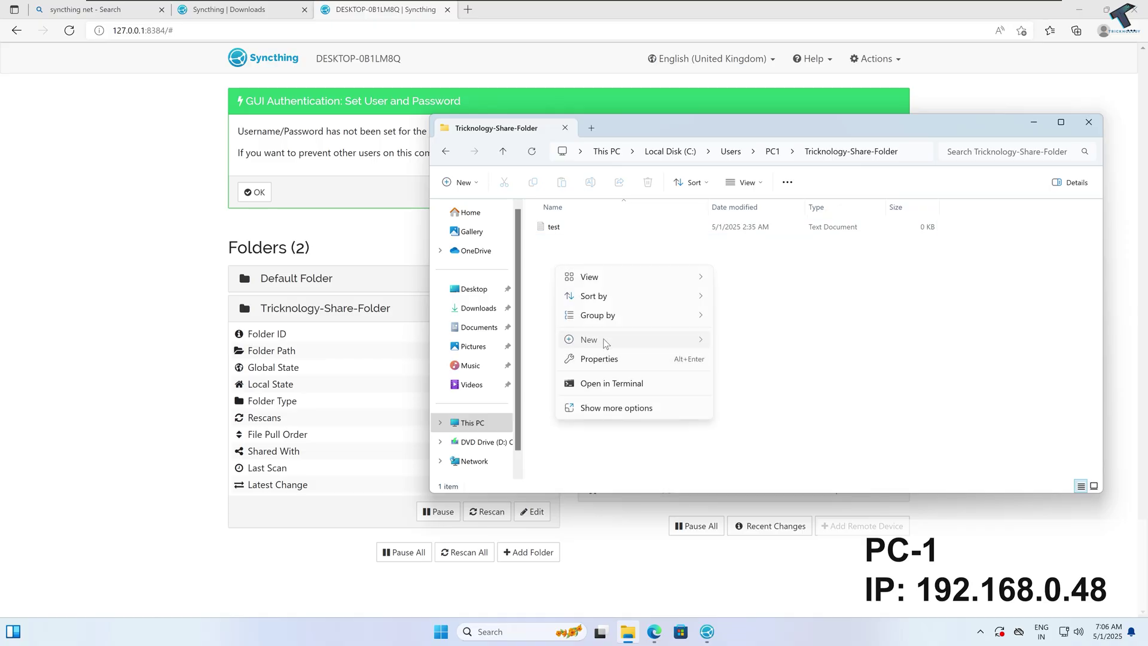
mouse_move(595, 340)
click(754, 379)
text(te)
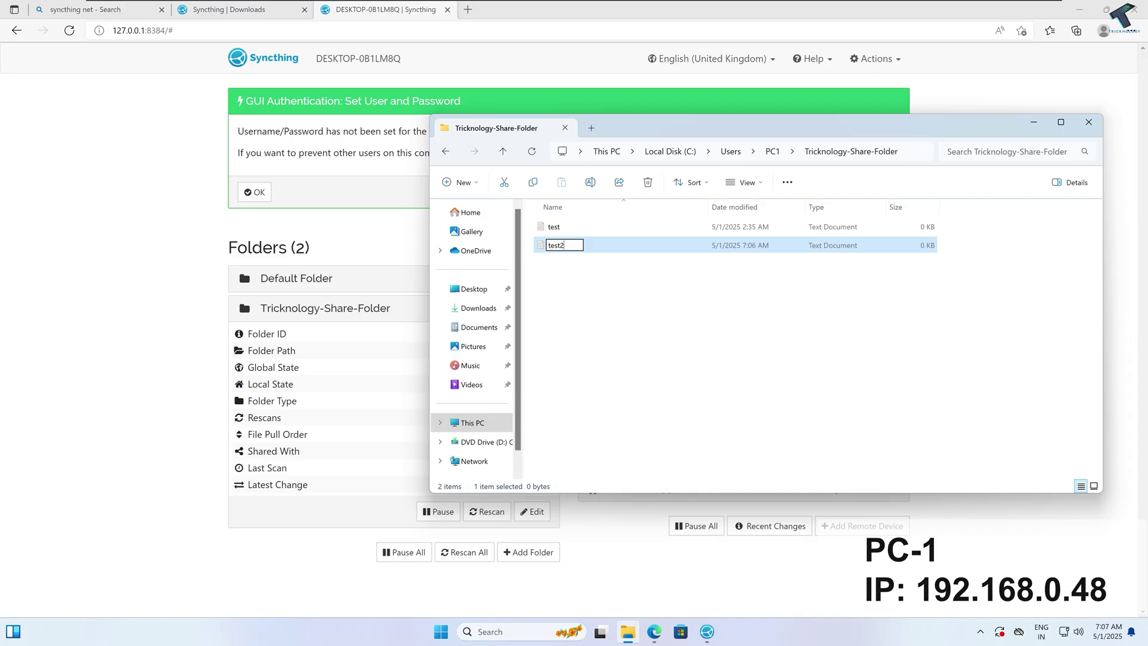
text(st2)
click(564, 428)
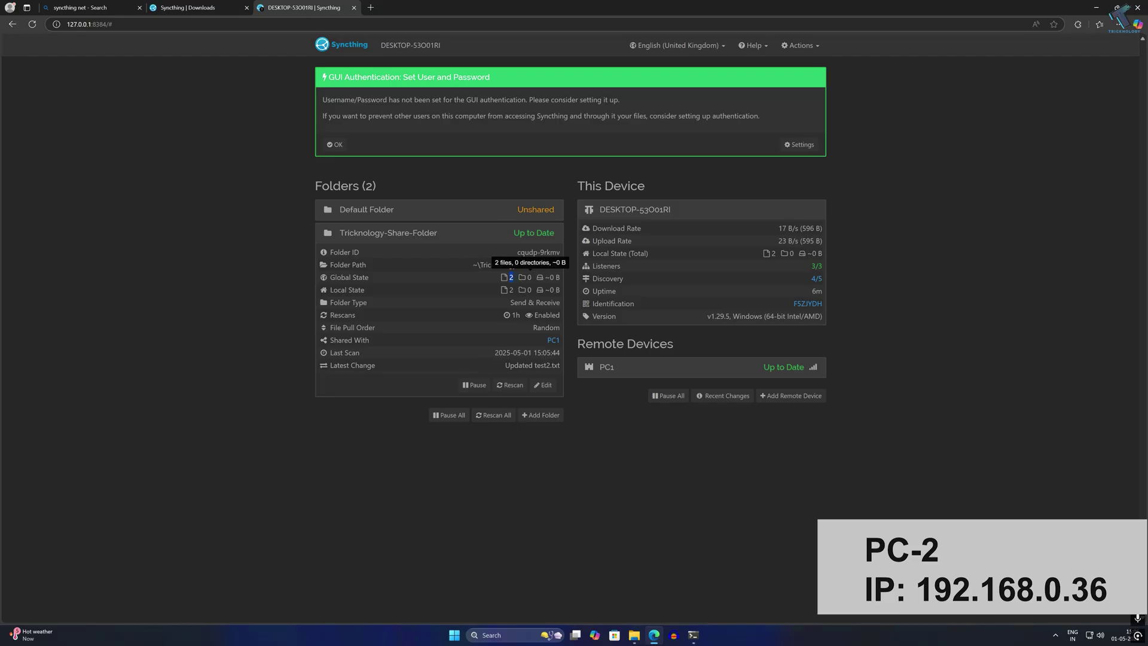
Step: Confirm Syncthing counts 2 local files and test2 appears in PC-2's File Explorer
double_click(511, 290)
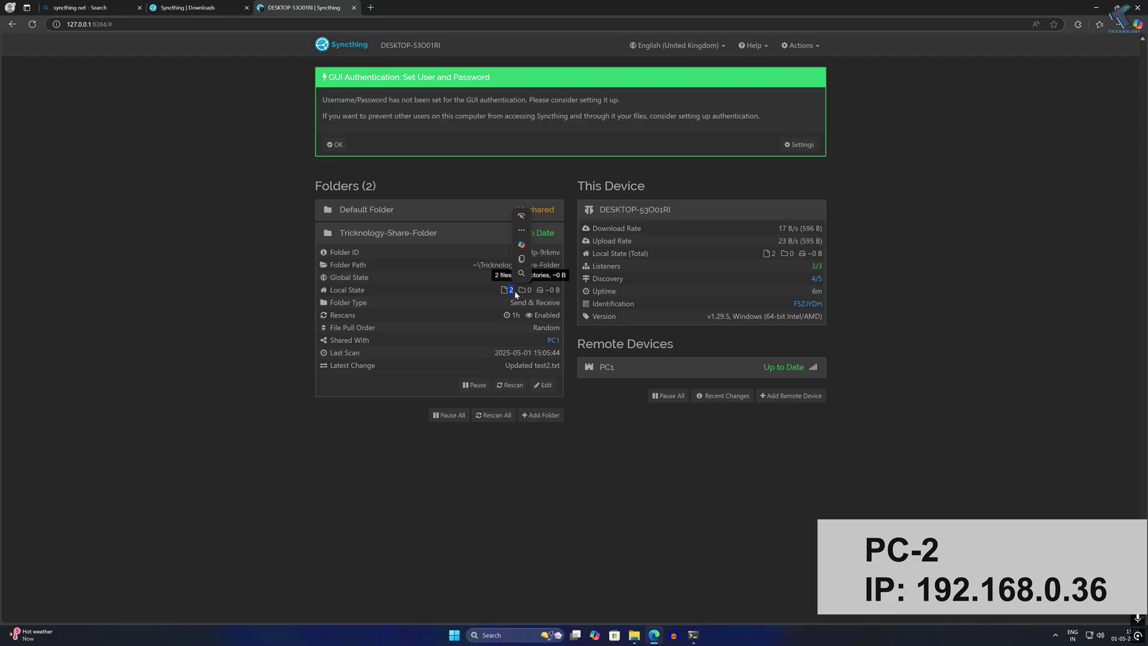
click(652, 637)
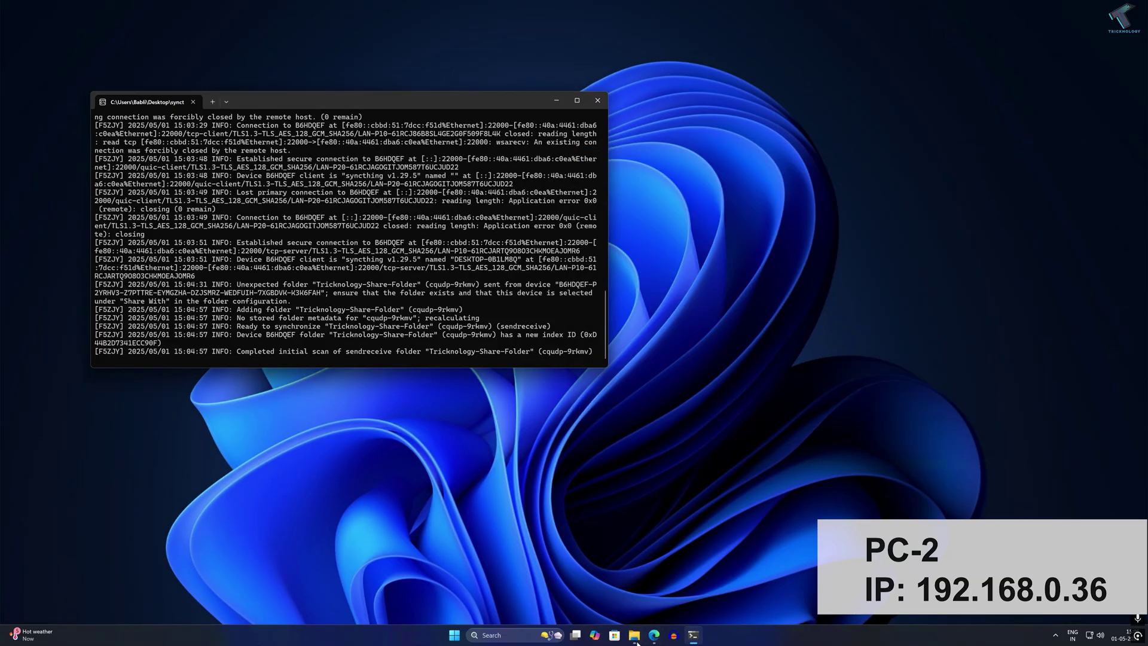
click(635, 639)
click(678, 242)
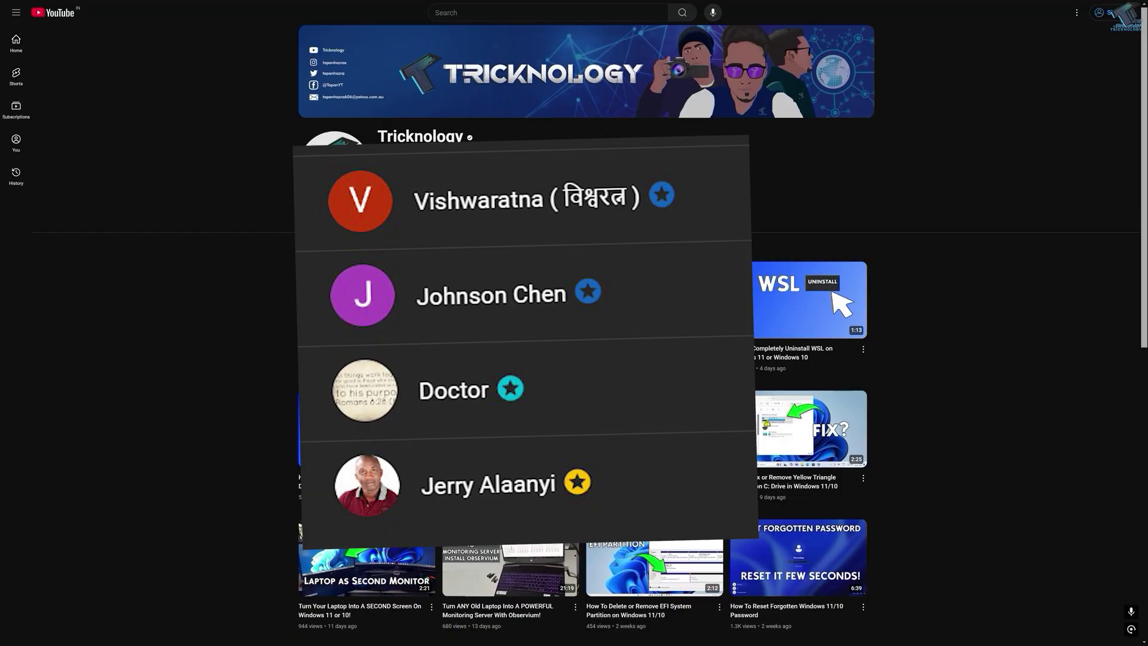
scroll(583, 335, down, 1)
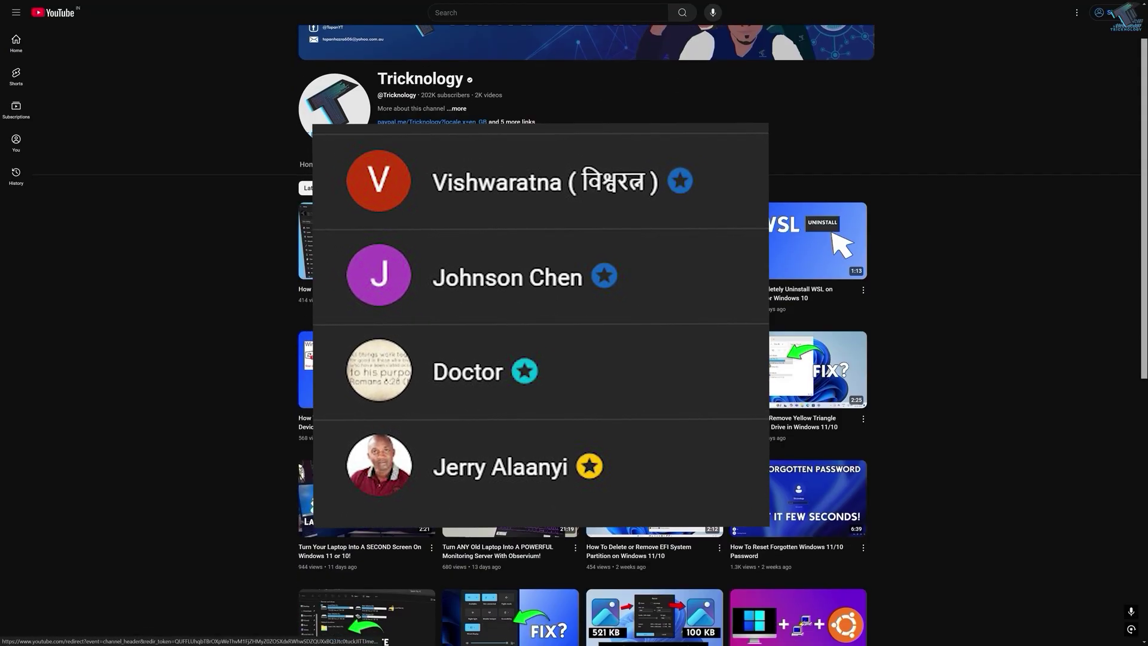
scroll(583, 335, down, 4)
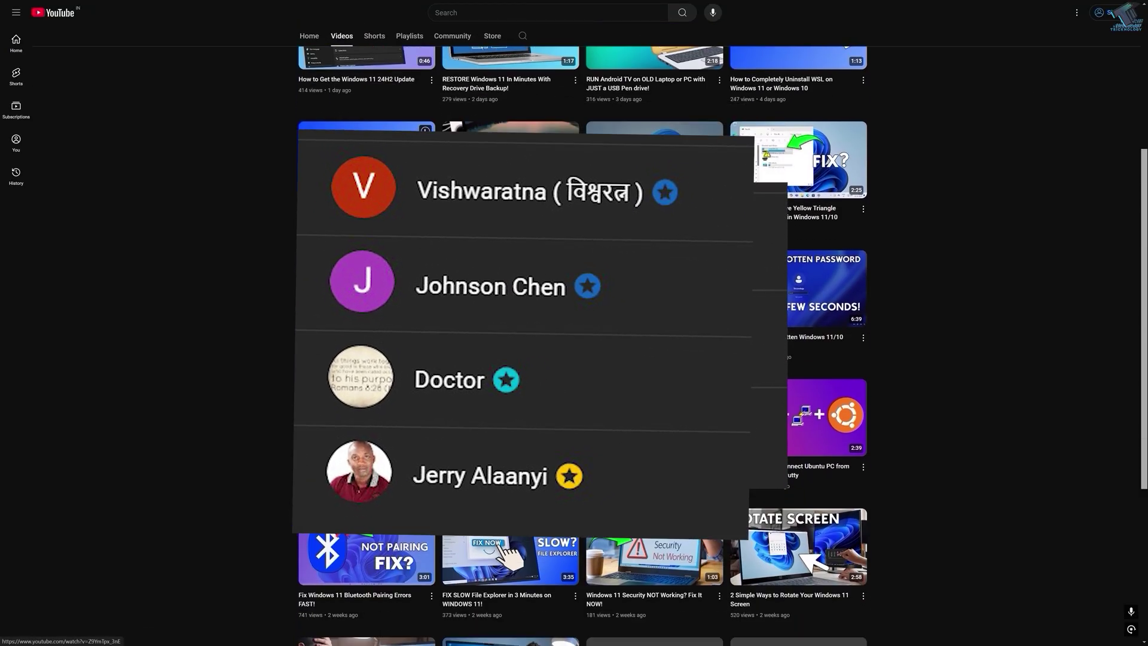
scroll(264, 174, down, 4)
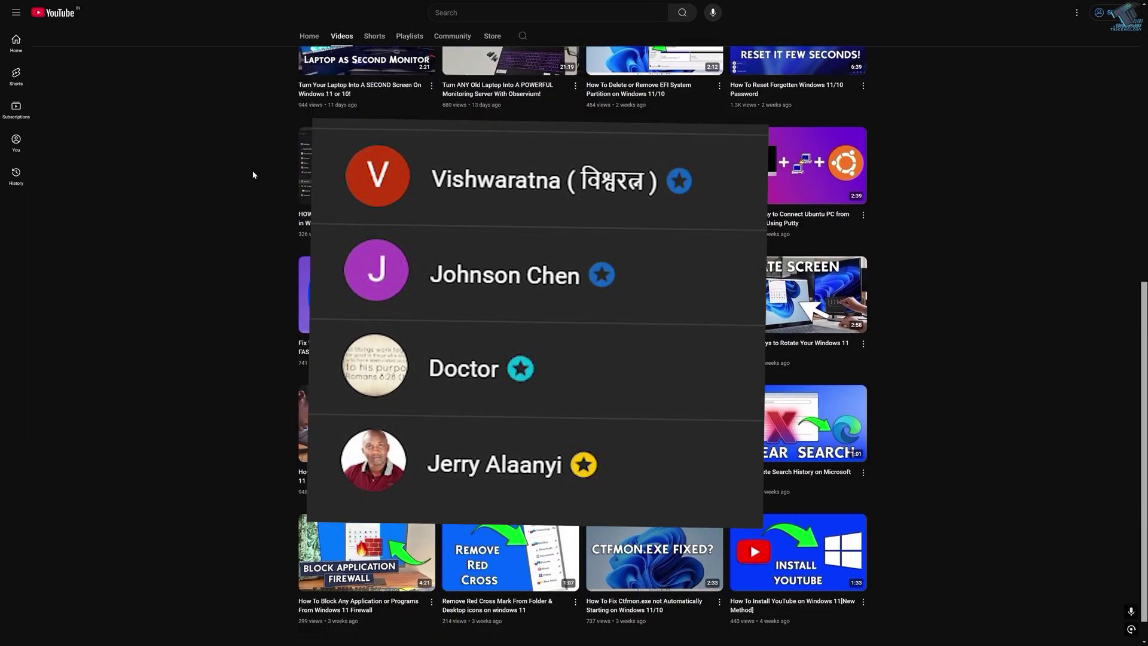
scroll(253, 174, down, 6)
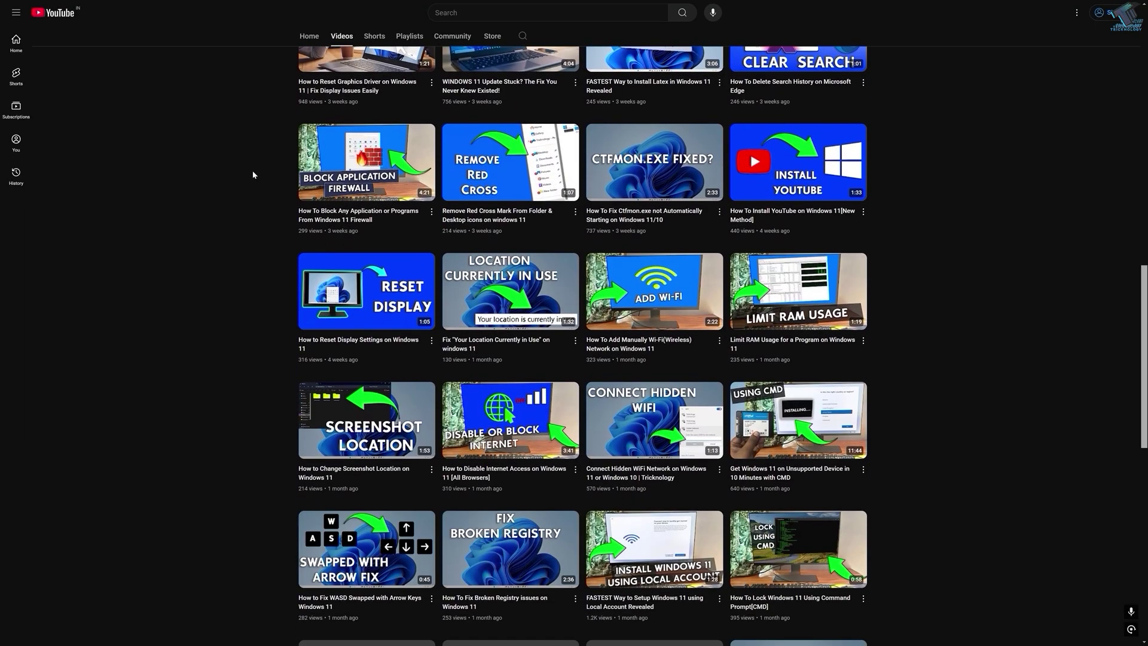
scroll(253, 175, down, 7)
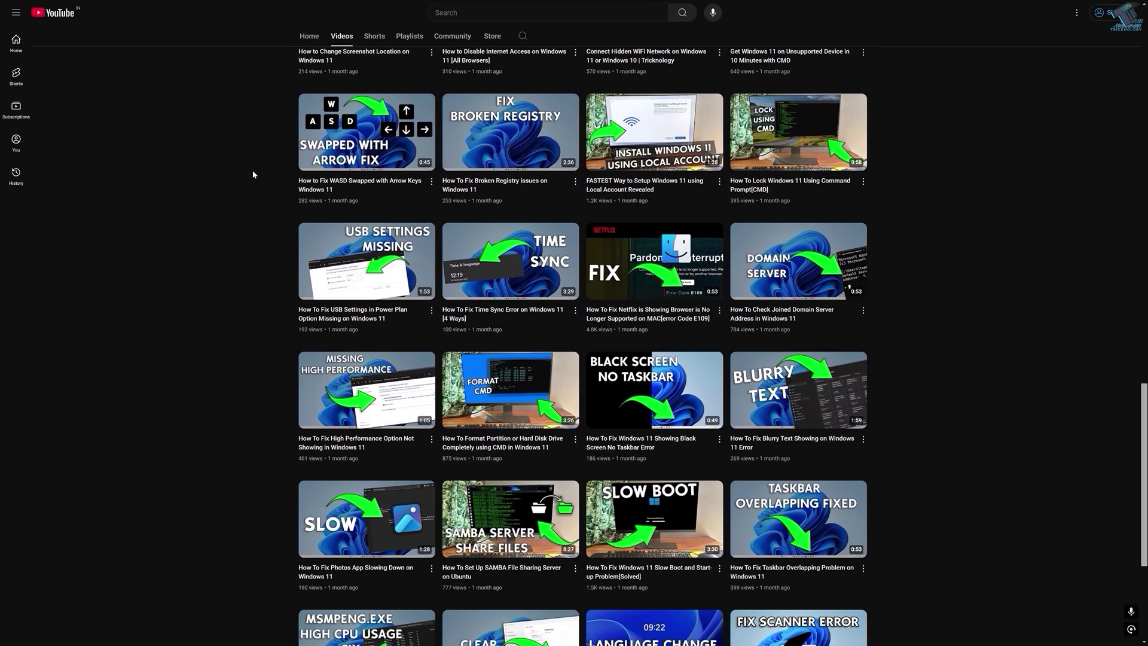
scroll(253, 171, down, 4)
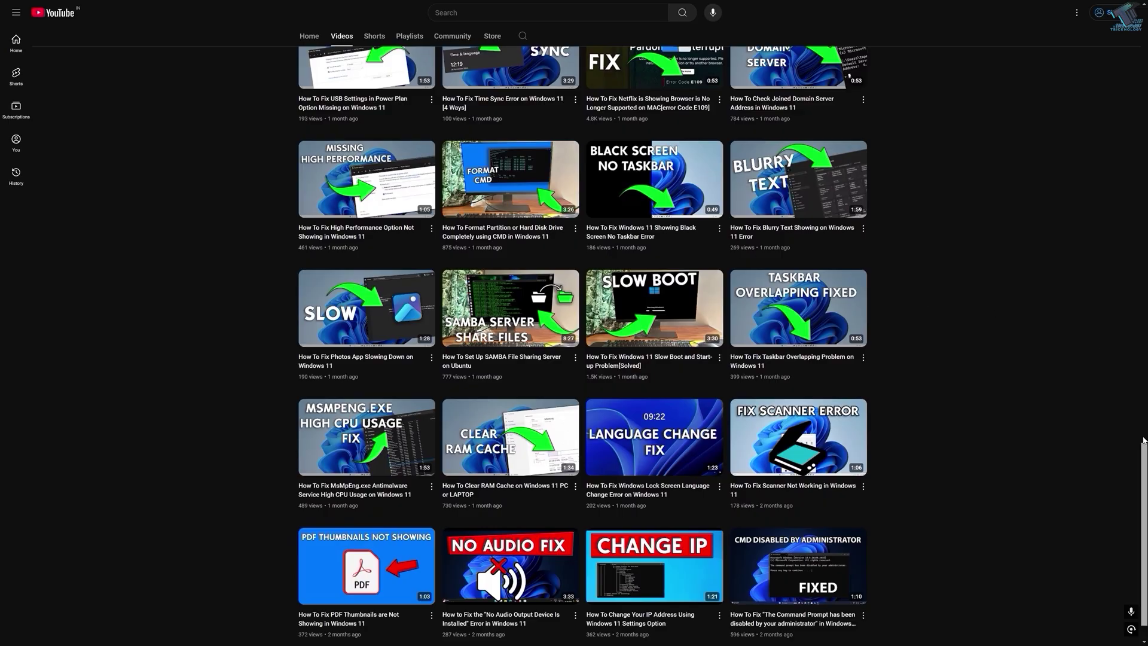
key(Home)
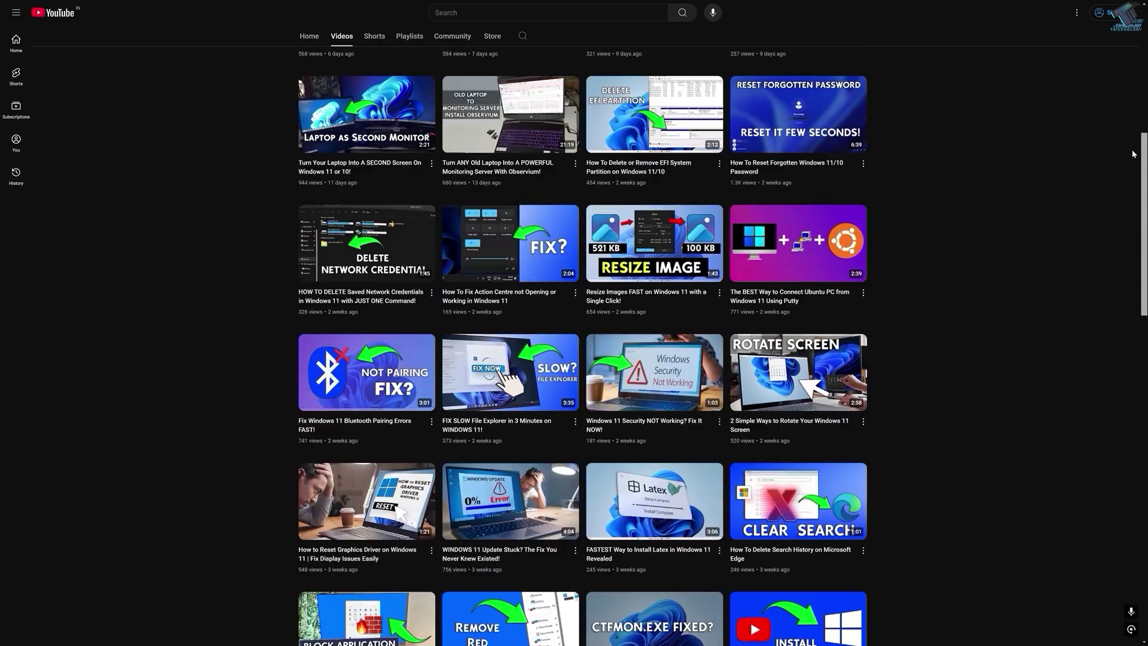